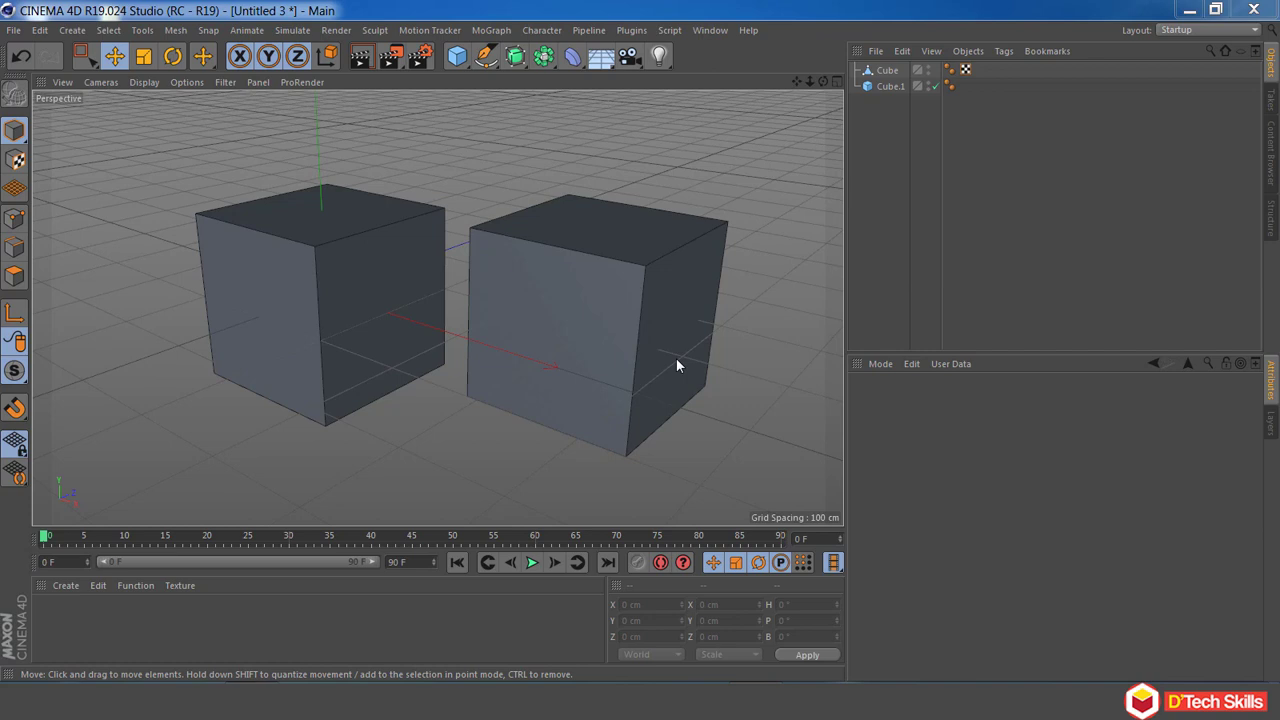
# Step: Compare the polygon Cube with the parametric Cube.1 in Points mode by selecting each of them
pyautogui.click(360, 270)
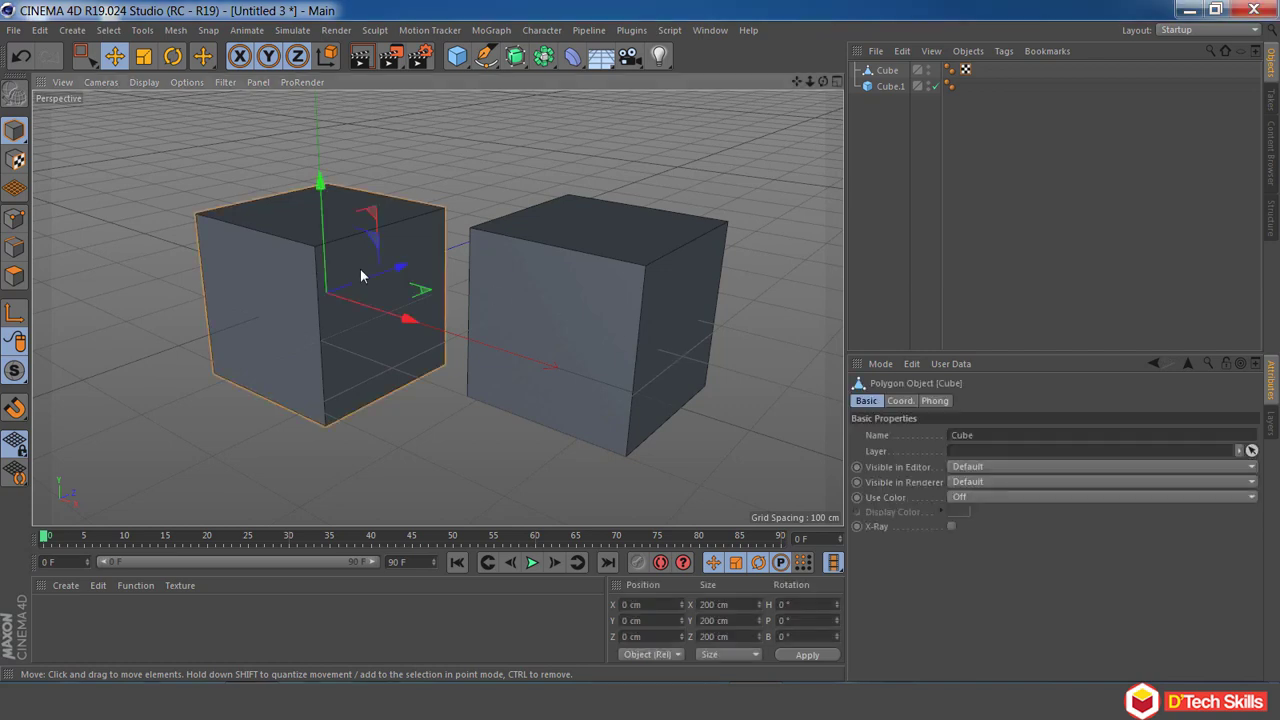
pyautogui.click(22, 222)
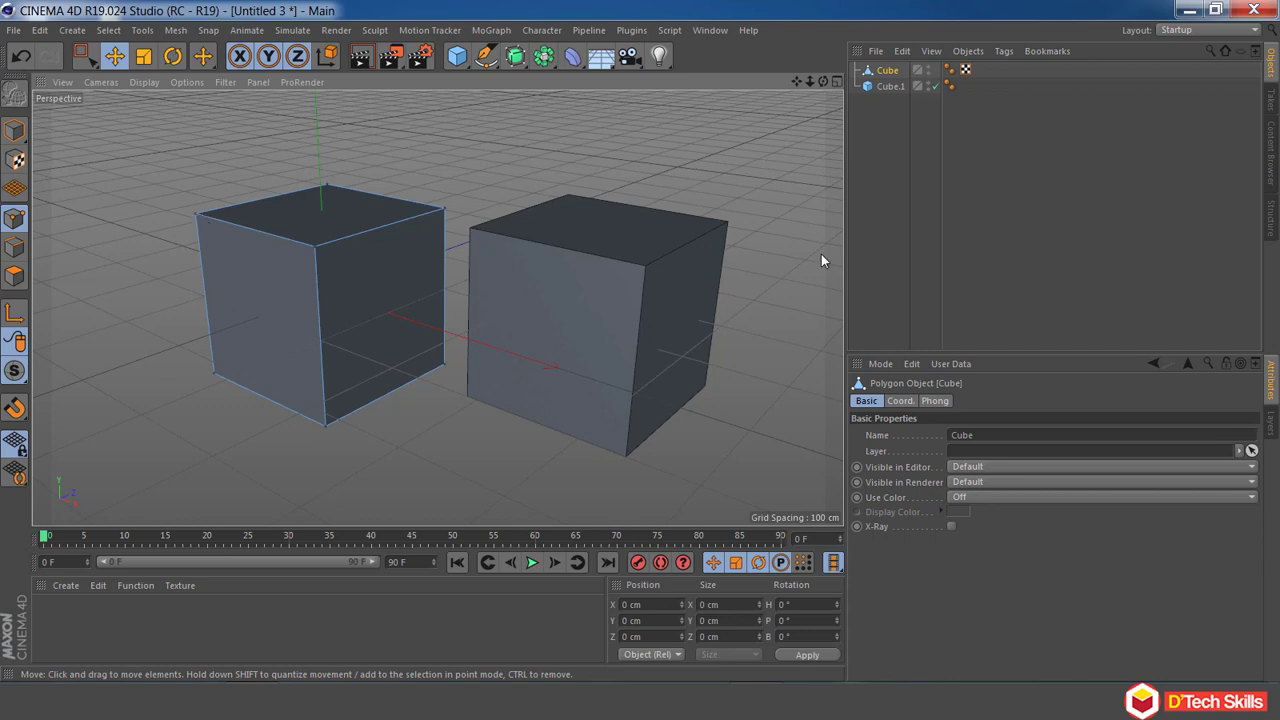
pyautogui.click(890, 87)
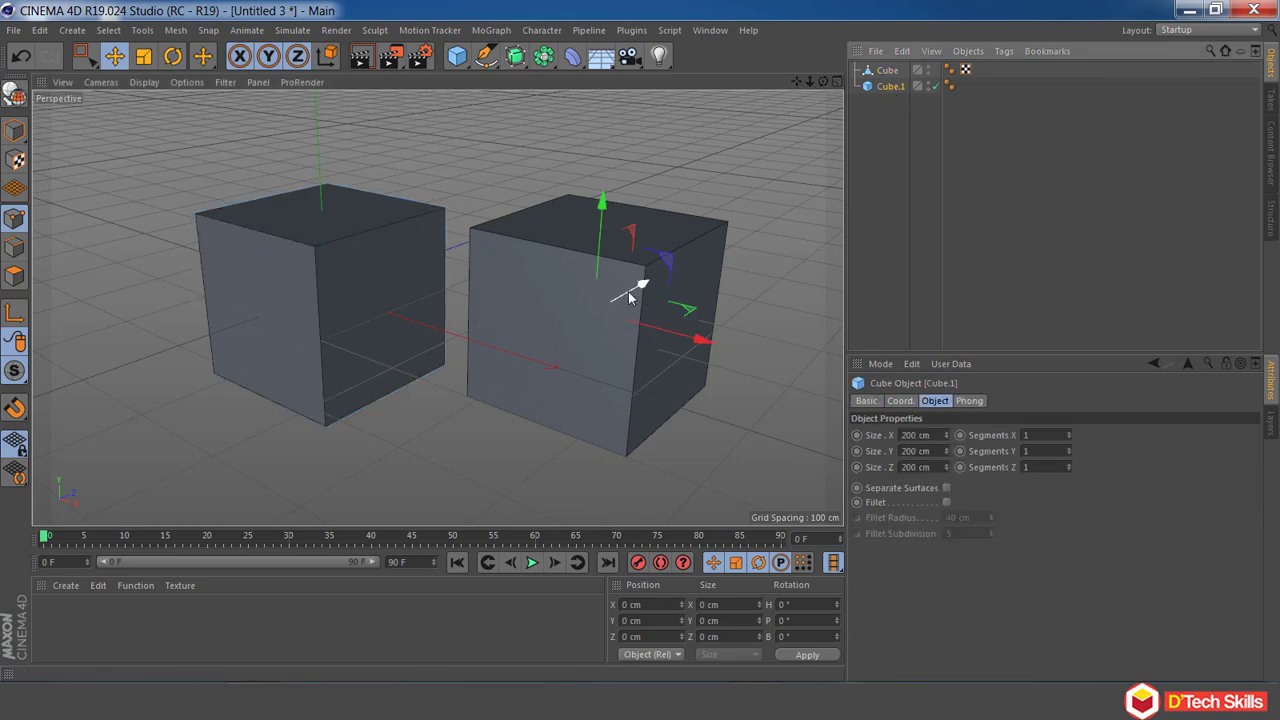
pyautogui.click(884, 74)
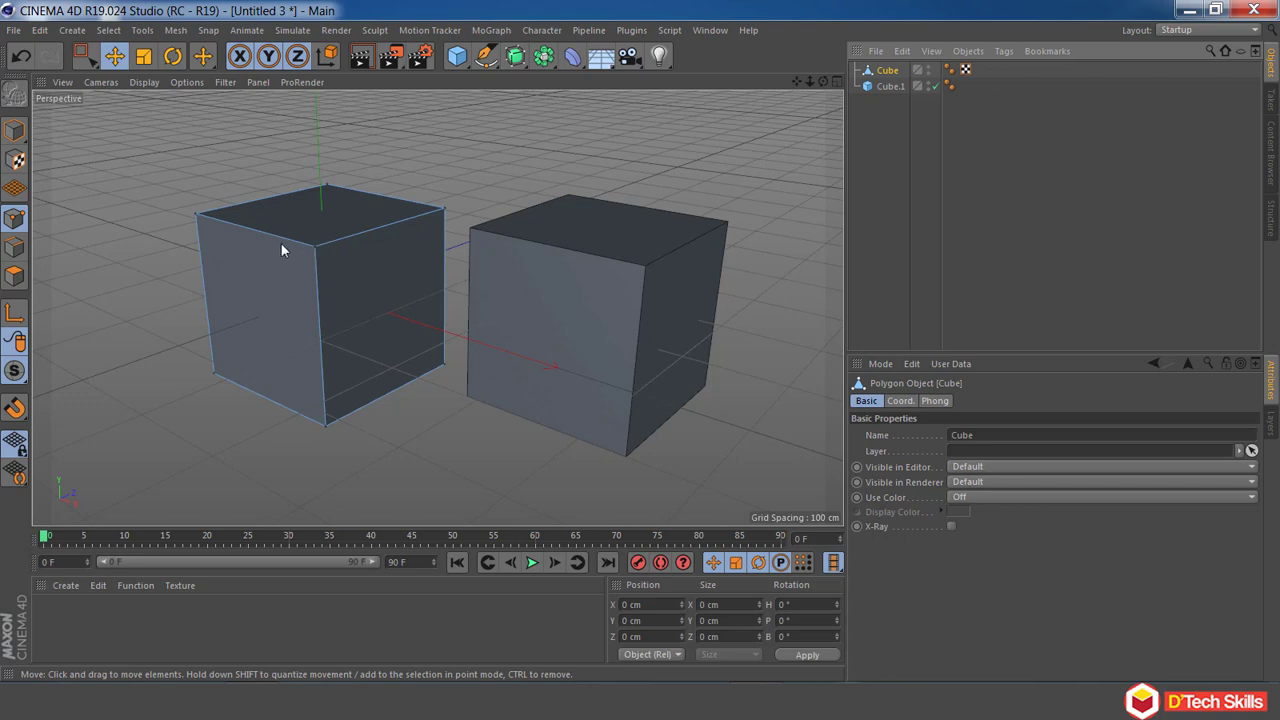
# Step: Move the front face of the polygon cube inward along Z to about -34.5 cm in Polygons mode
pyautogui.click(14, 275)
pyautogui.click(242, 278)
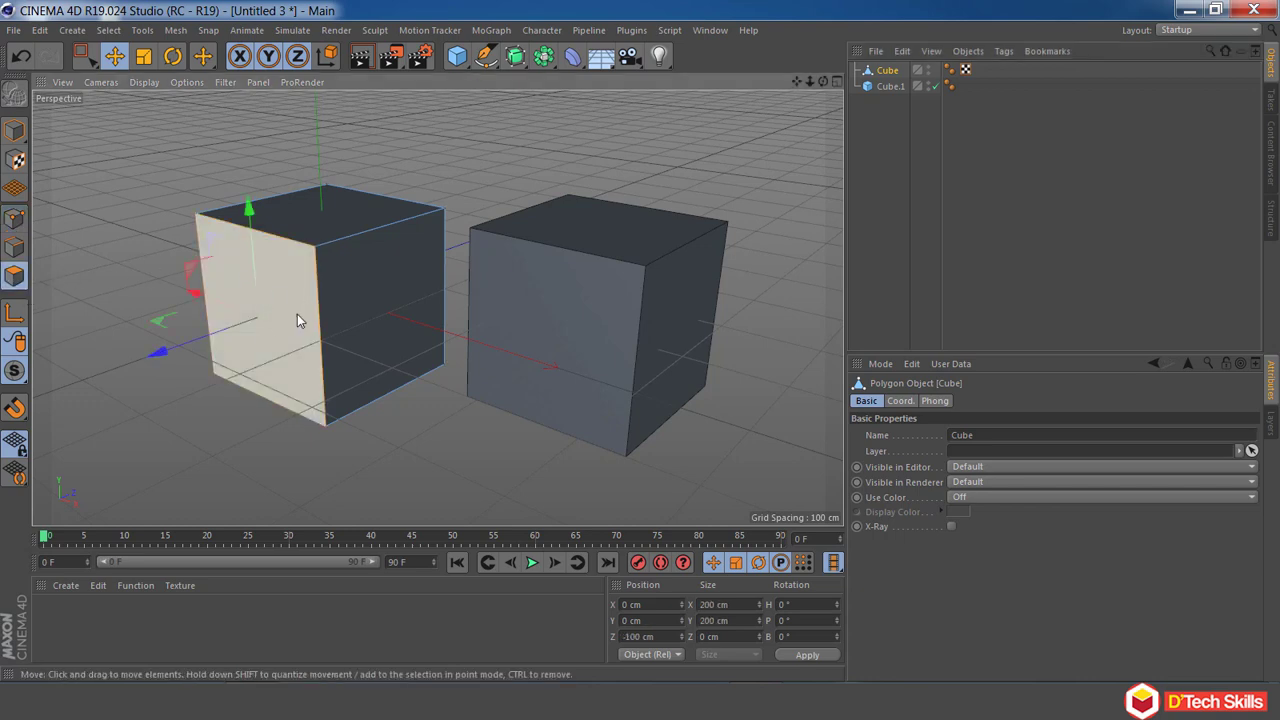
pyautogui.moveTo(157, 345); pyautogui.dragTo(364, 262)
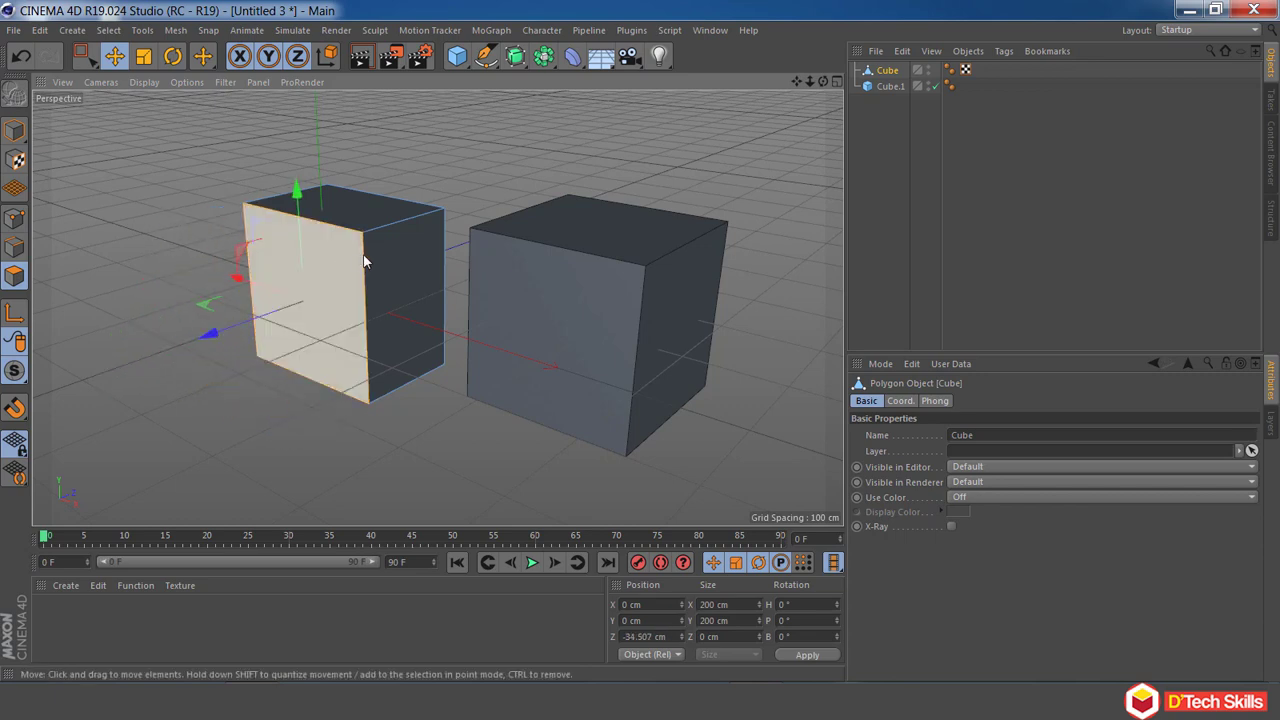
# Step: Lower the top front corner point of the polygon cube to about 50.4 cm in Y
pyautogui.click(14, 247)
pyautogui.click(14, 218)
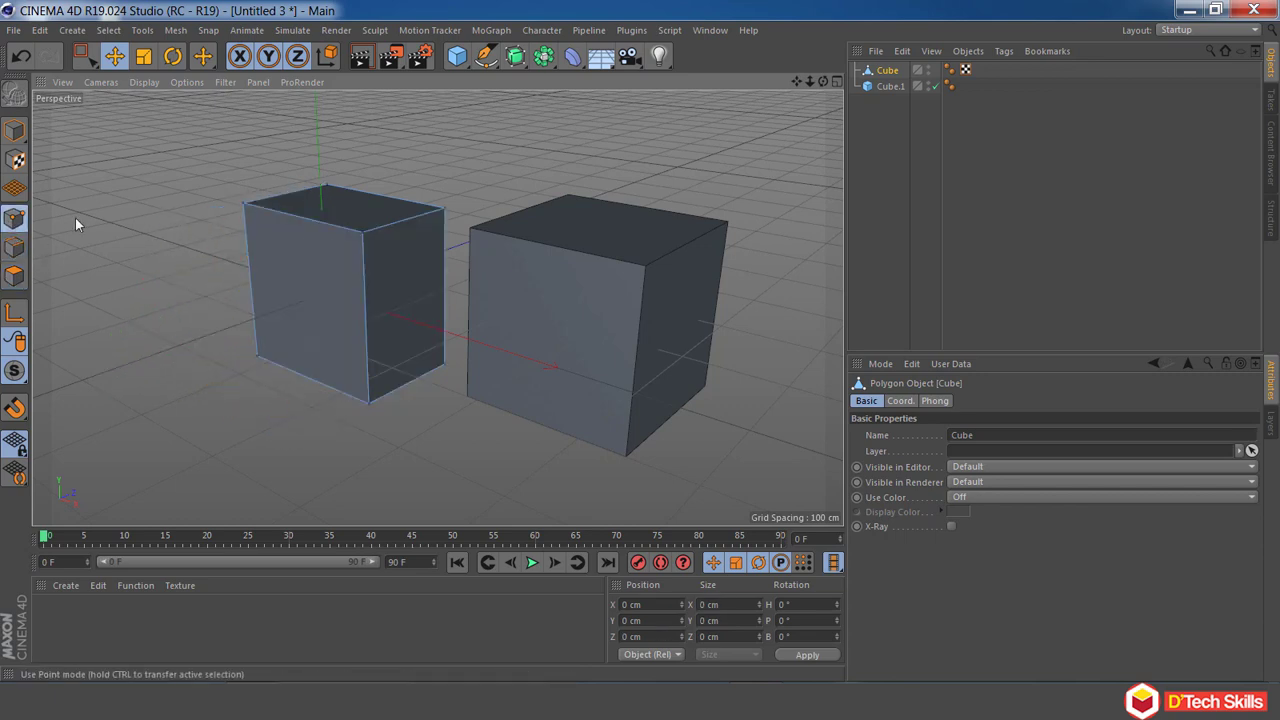
pyautogui.click(363, 234)
pyautogui.moveTo(358, 150); pyautogui.dragTo(361, 192)
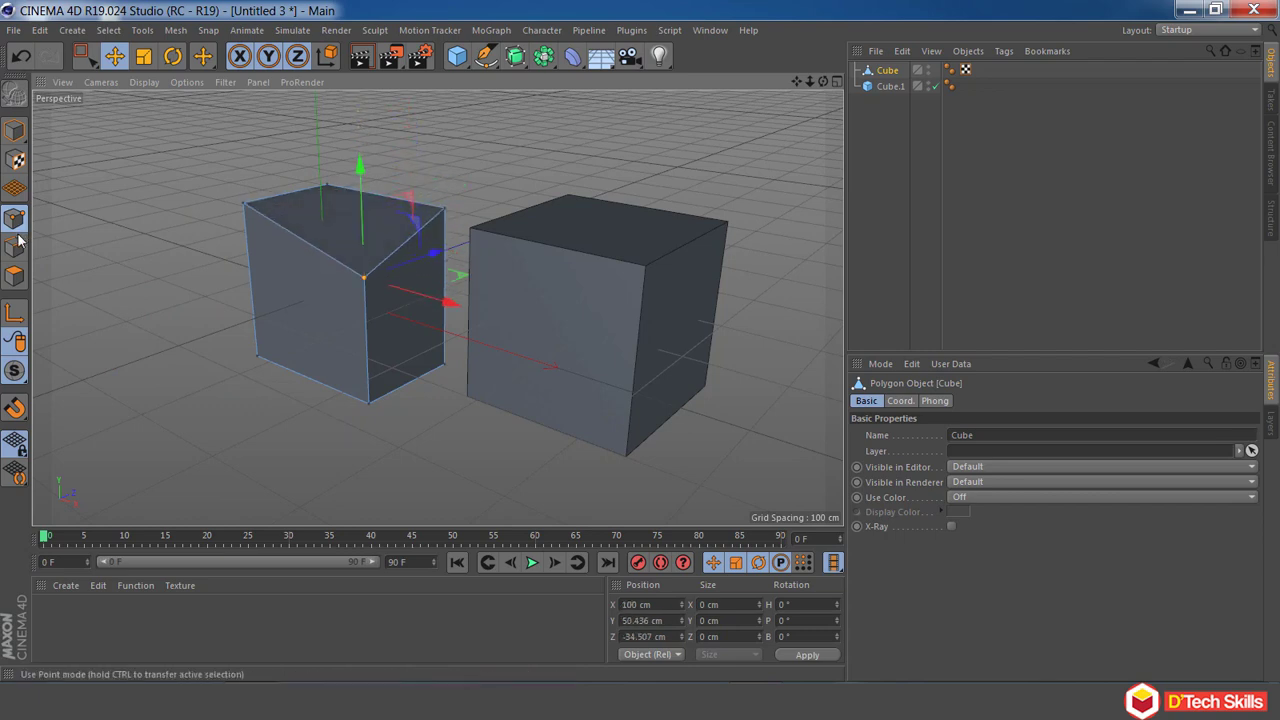
# Step: Pull the top front edge of the polygon cube outward and down to about Y 32.6 cm and Z -70.8 cm
pyautogui.click(14, 247)
pyautogui.click(287, 232)
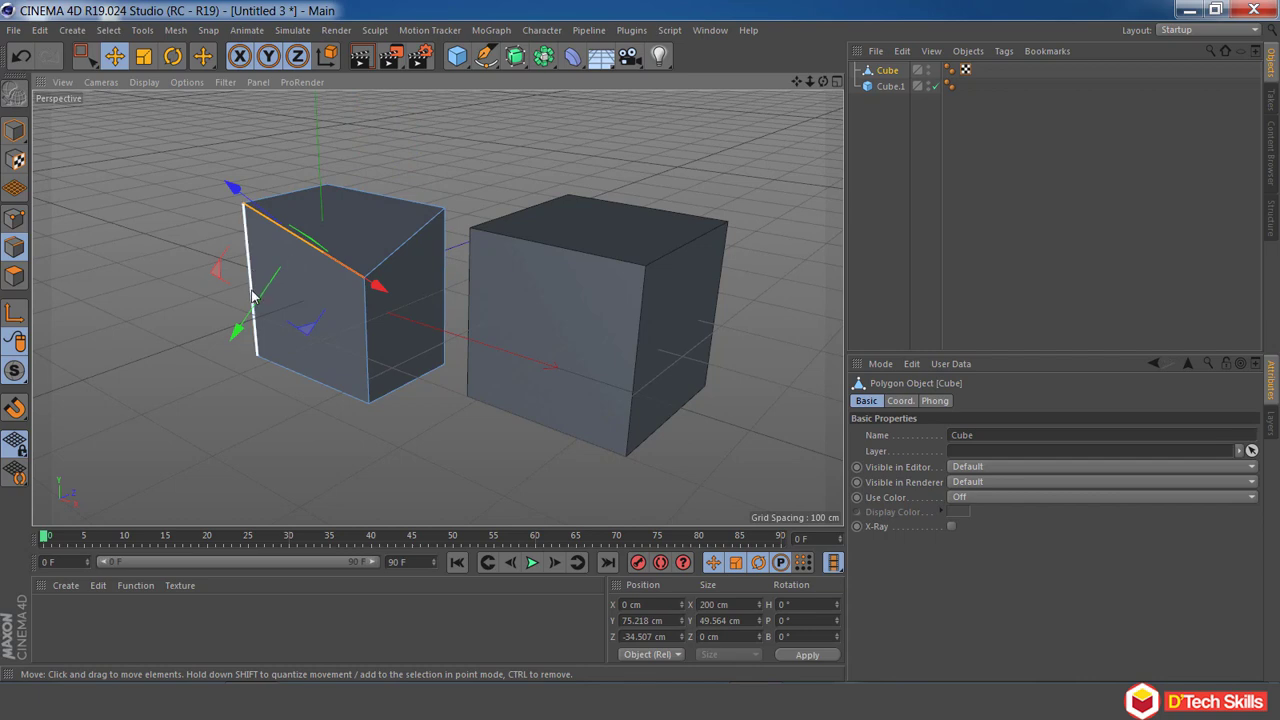
pyautogui.moveTo(240, 330); pyautogui.dragTo(213, 374)
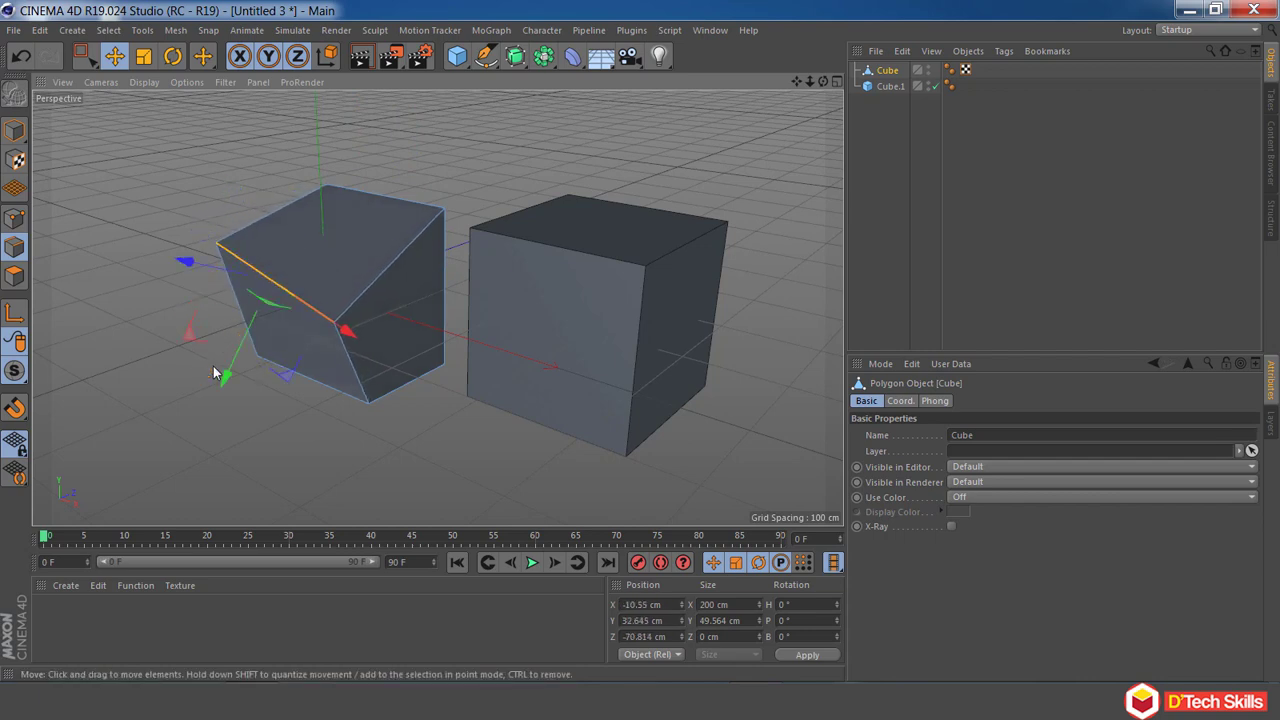
# Step: Undo the edge, point and face moves on the polygon cube
pyautogui.hotkey('ctrl', 'z')
pyautogui.hotkey('ctrl', 'z')
pyautogui.hotkey('ctrl', 'z')
pyautogui.hotkey('ctrl', 'z')
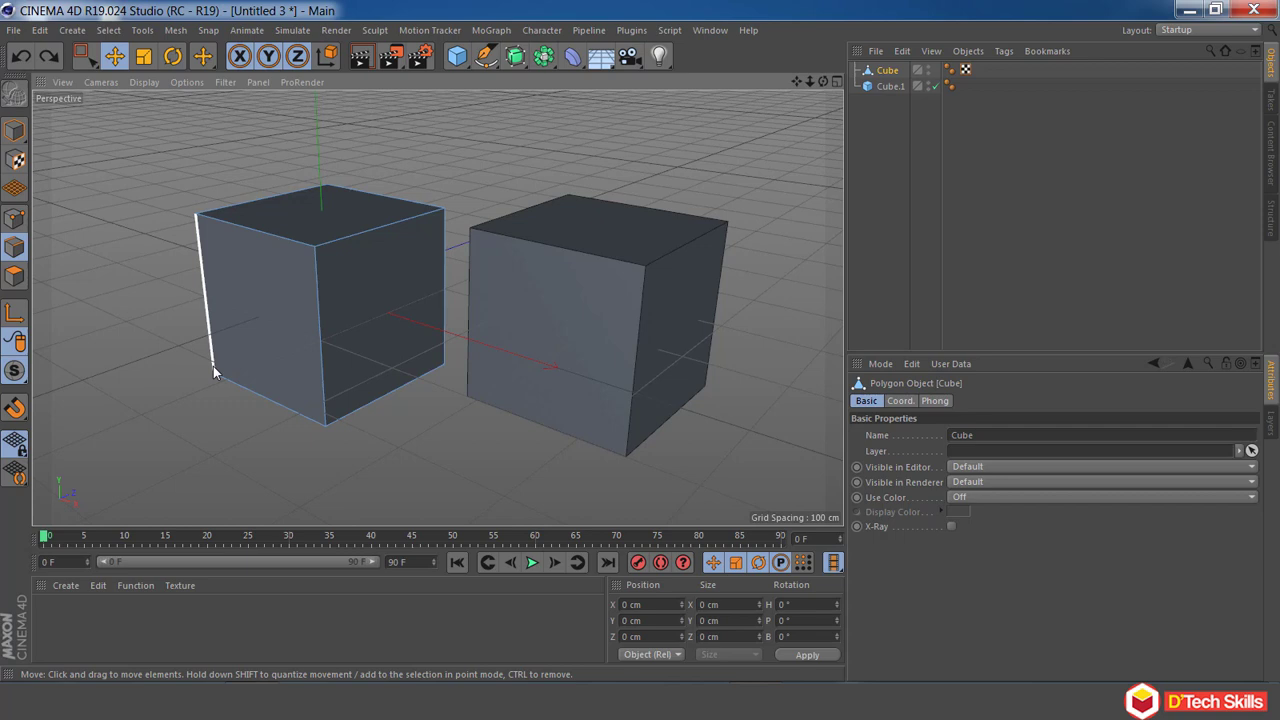
# Step: Examine the edge modelling commands for the polygon cube and the object properties of the parametric Cube.1
pyautogui.rightClick(177, 302)
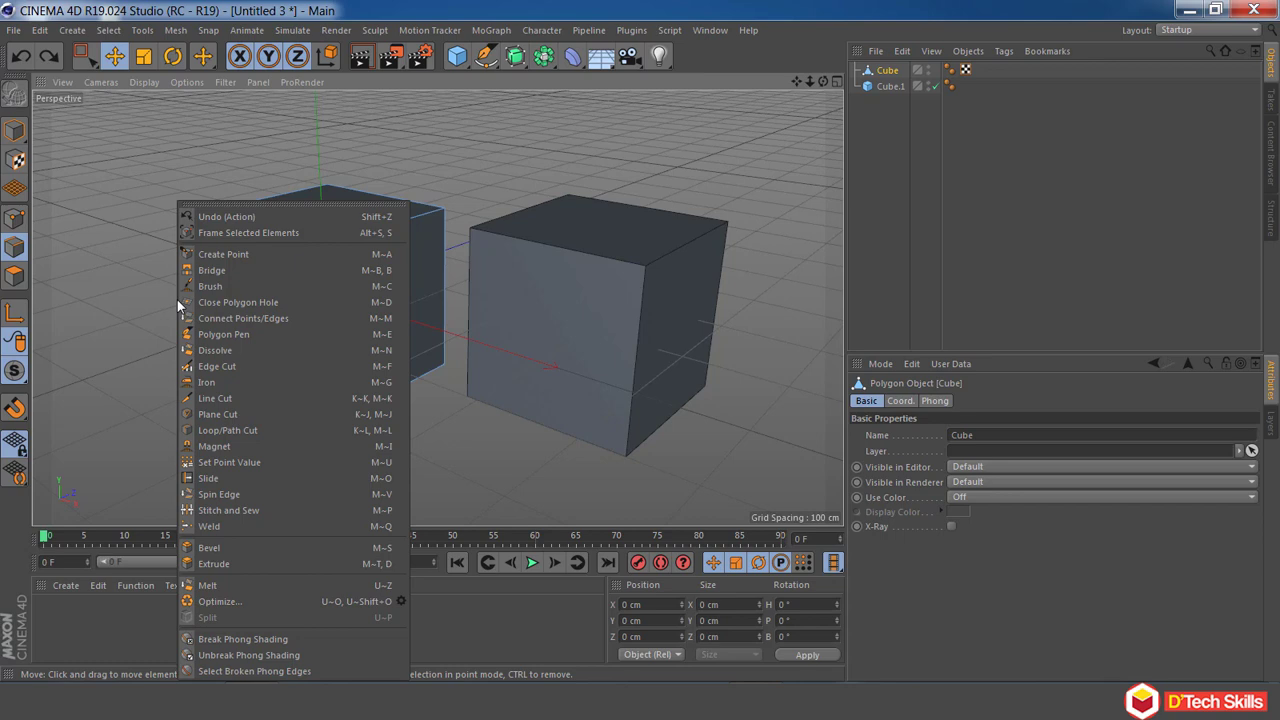
pyautogui.click(549, 333)
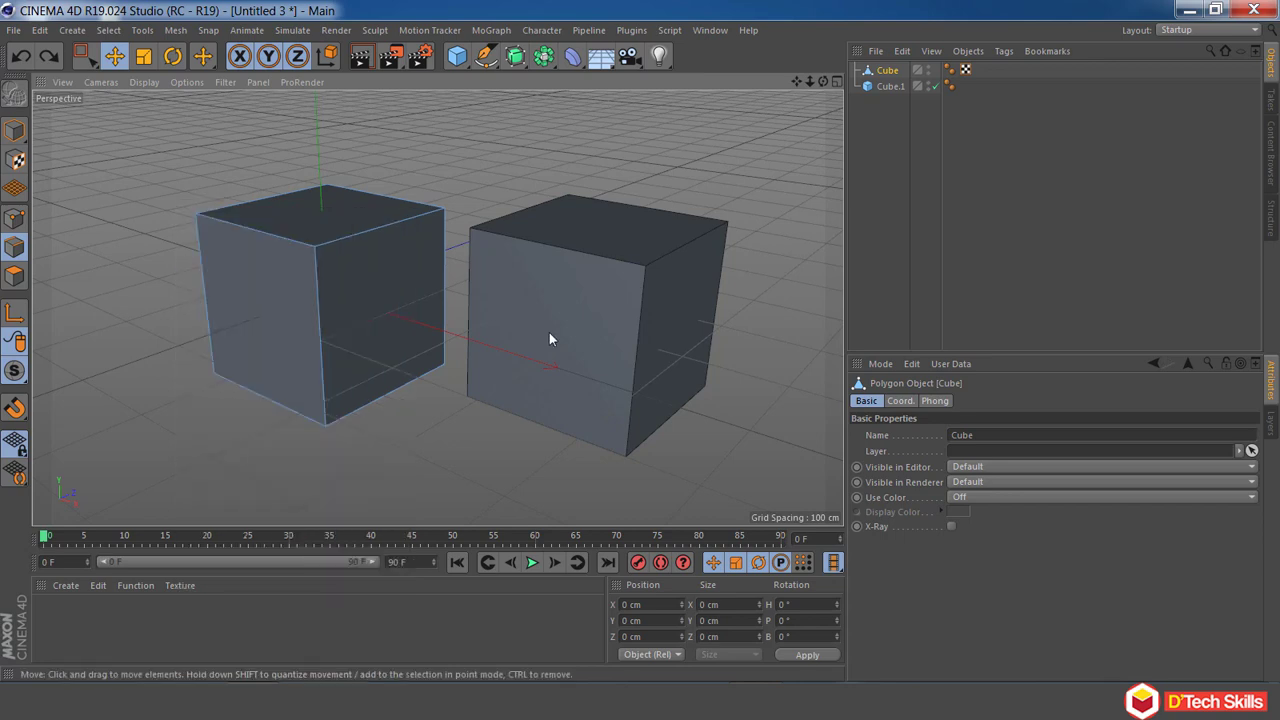
pyautogui.click(889, 86)
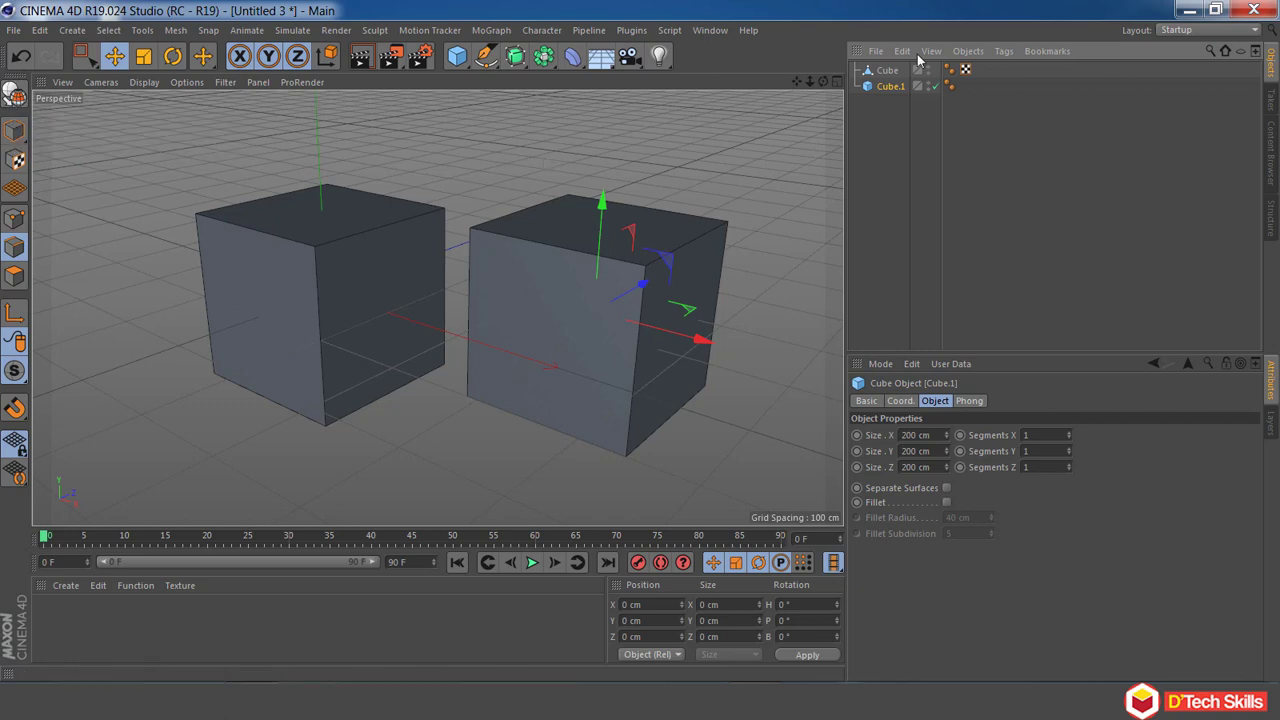
# Step: Delete the polygon object Cube from the scene
pyautogui.click(887, 72)
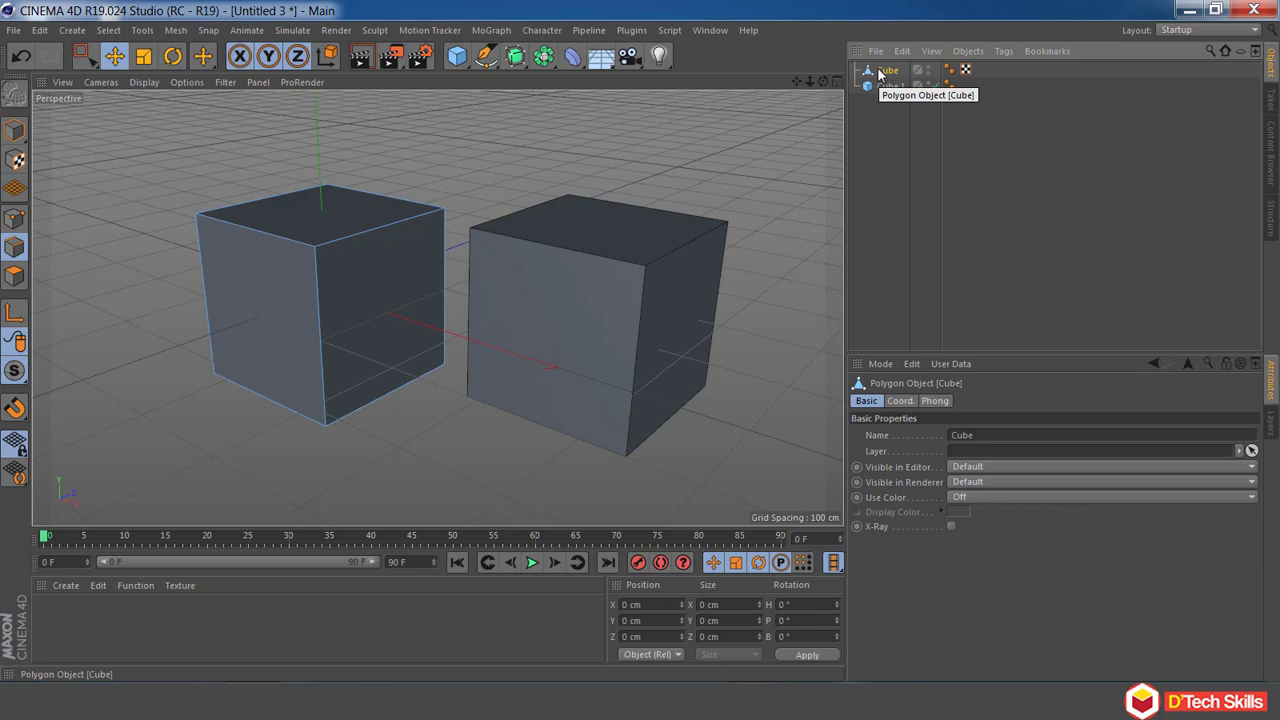
pyautogui.press('Delete')
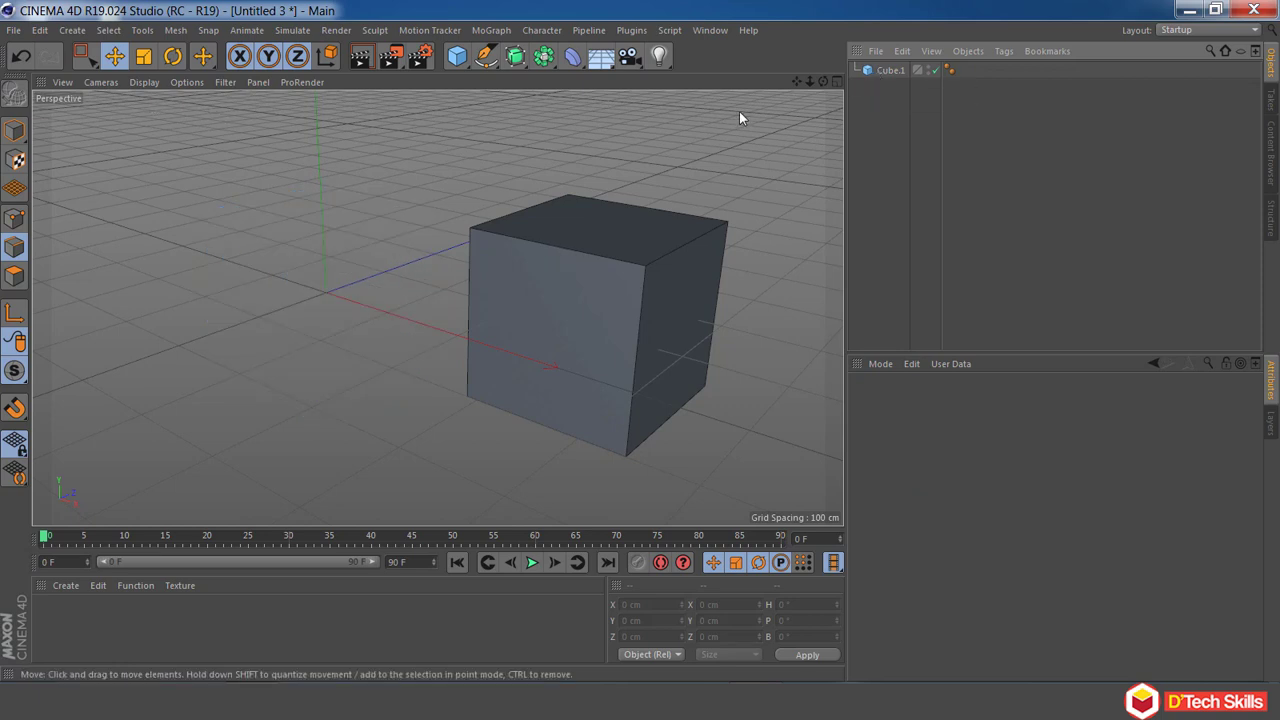
# Step: Set the X size of the parametric cube to 440 cm
pyautogui.moveTo(797, 84); pyautogui.dragTo(650, 34)
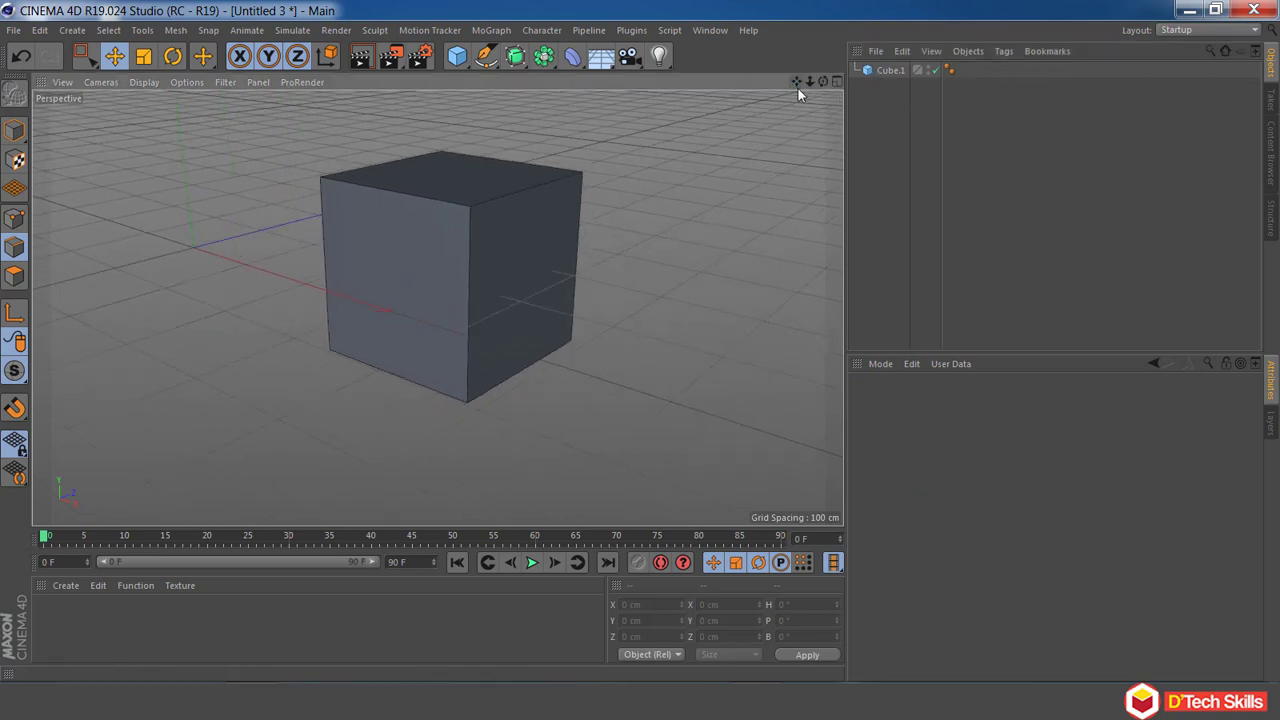
pyautogui.click(890, 72)
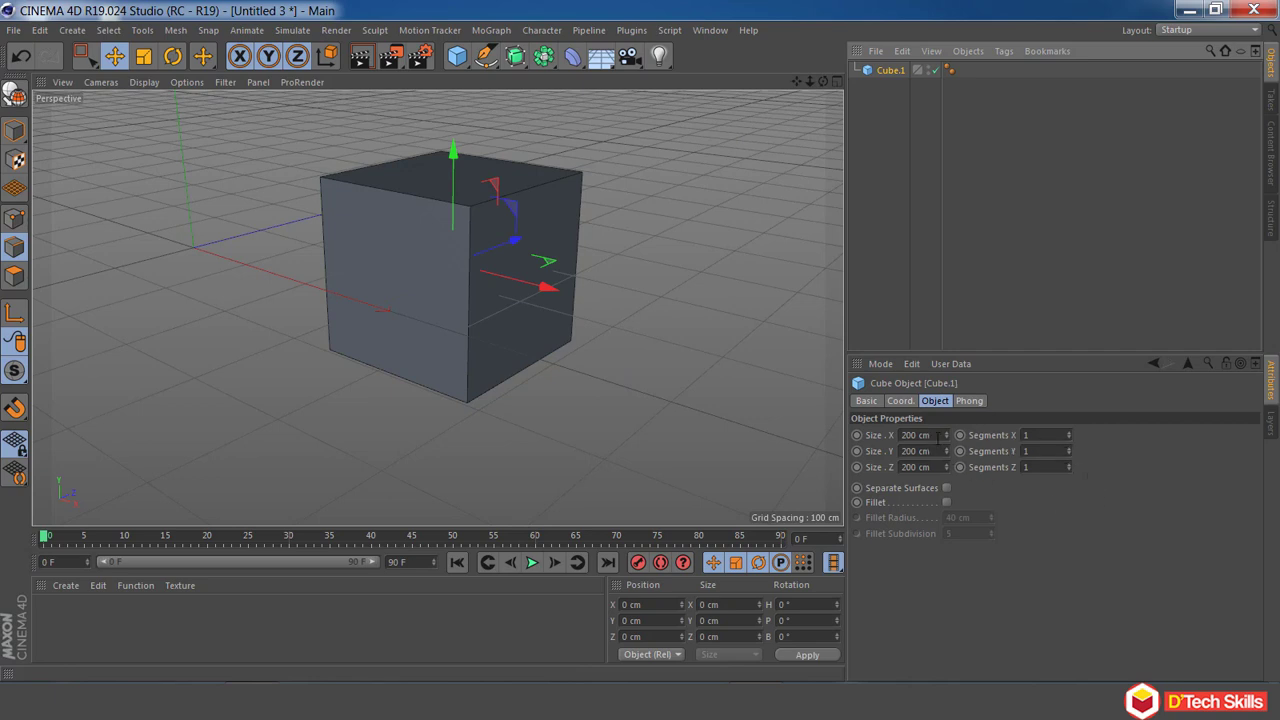
pyautogui.click(938, 436)
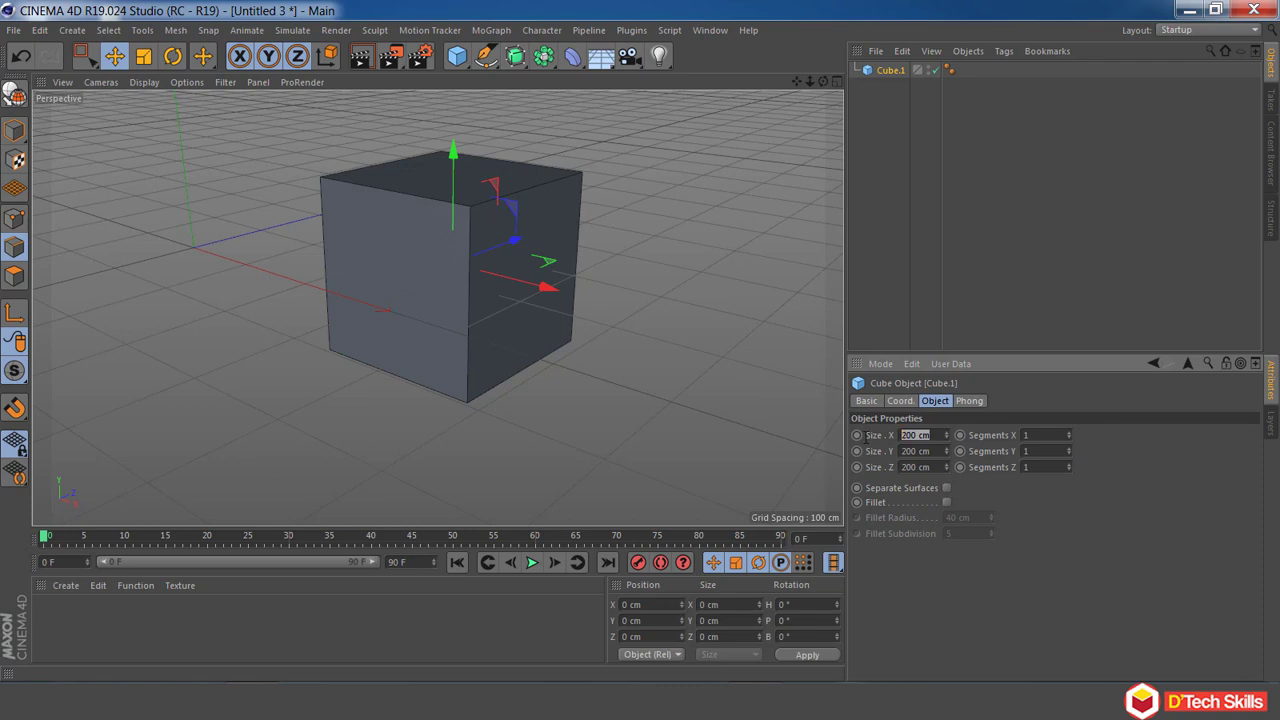
pyautogui.write('440')
pyautogui.press('Return')
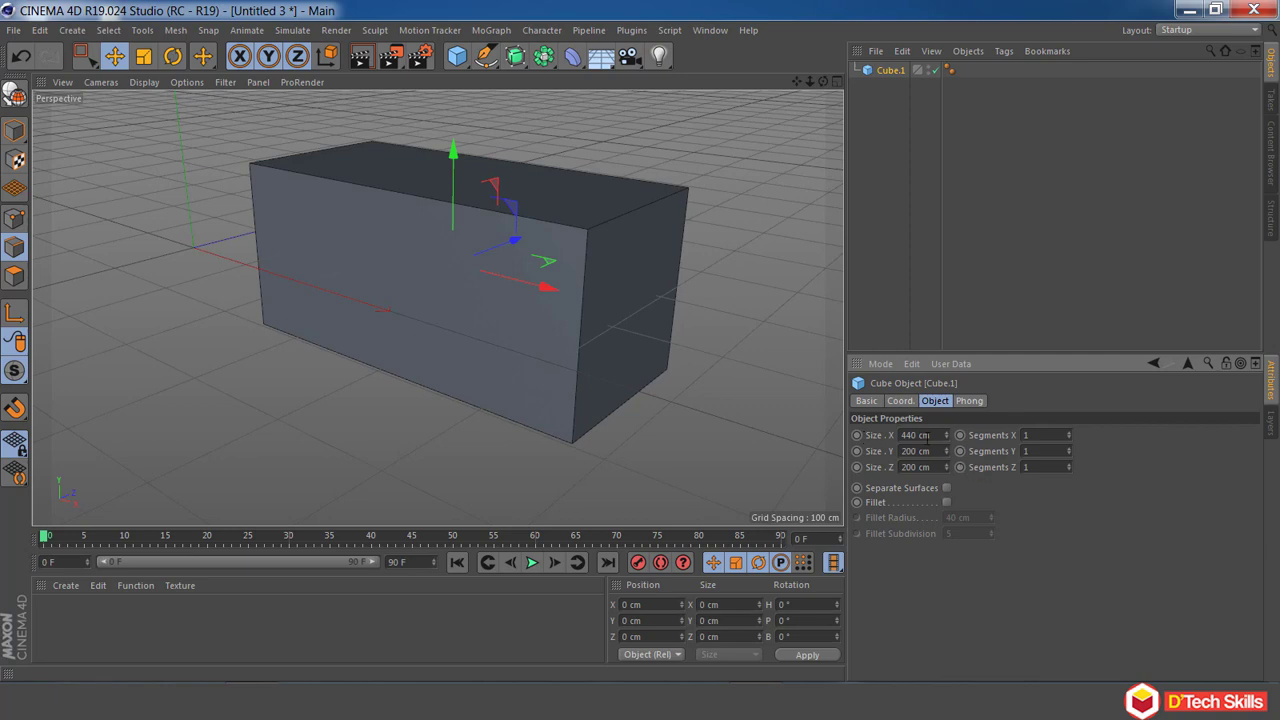
# Step: Set the box's segments to 3 in X, 2 in Y and 3 in Z
pyautogui.click(1069, 433)
pyautogui.click(1069, 433)
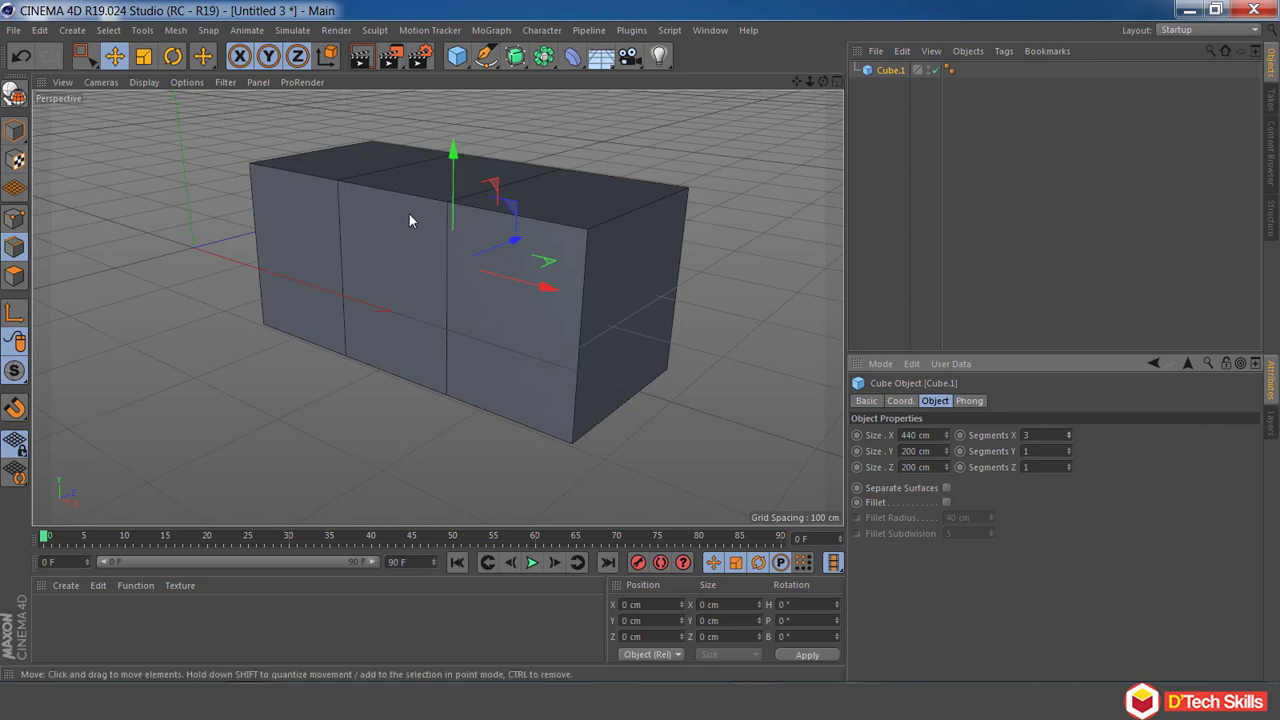
pyautogui.click(144, 82)
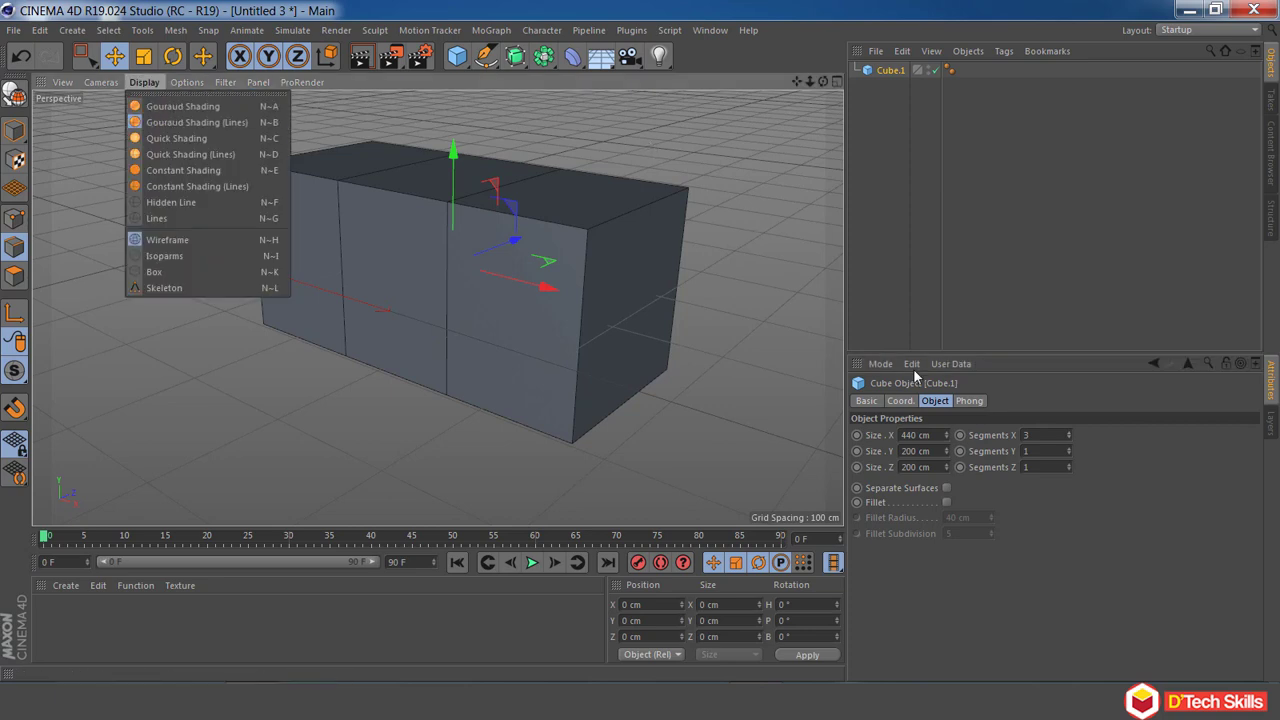
pyautogui.click(1069, 448)
pyautogui.click(1069, 448)
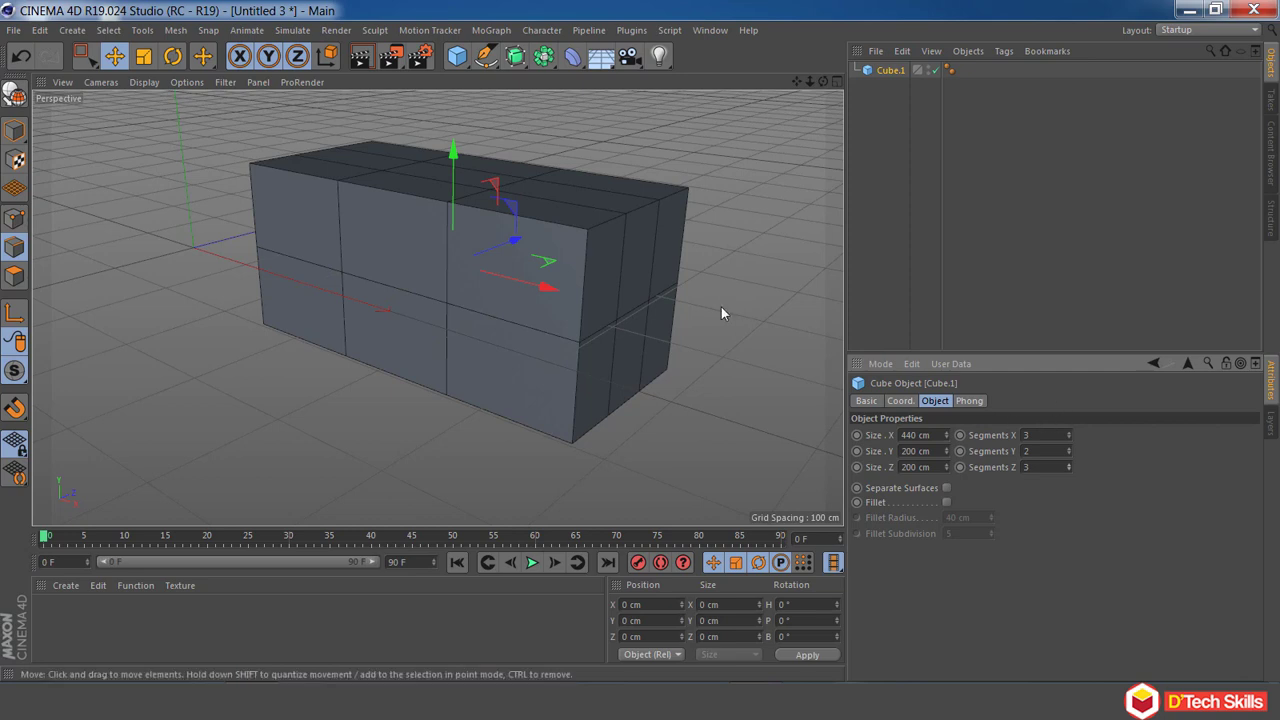
# Step: Undo the segment changes on the box
pyautogui.hotkey('ctrl', 'z')
pyautogui.hotkey('ctrl', 'z')
pyautogui.hotkey('ctrl', 'z')
pyautogui.hotkey('ctrl', 'z')
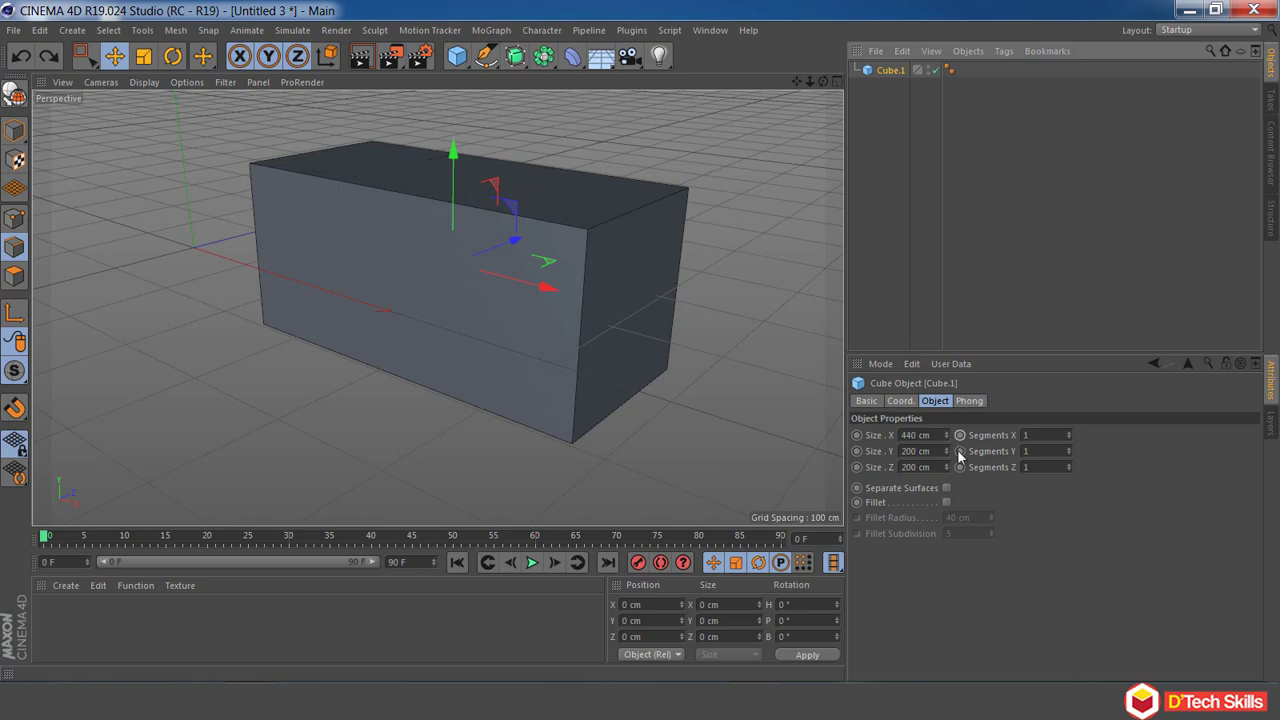
# Step: Enable Fillet on the box with a radius of 12 cm and a fillet subdivision of 4
pyautogui.click(946, 502)
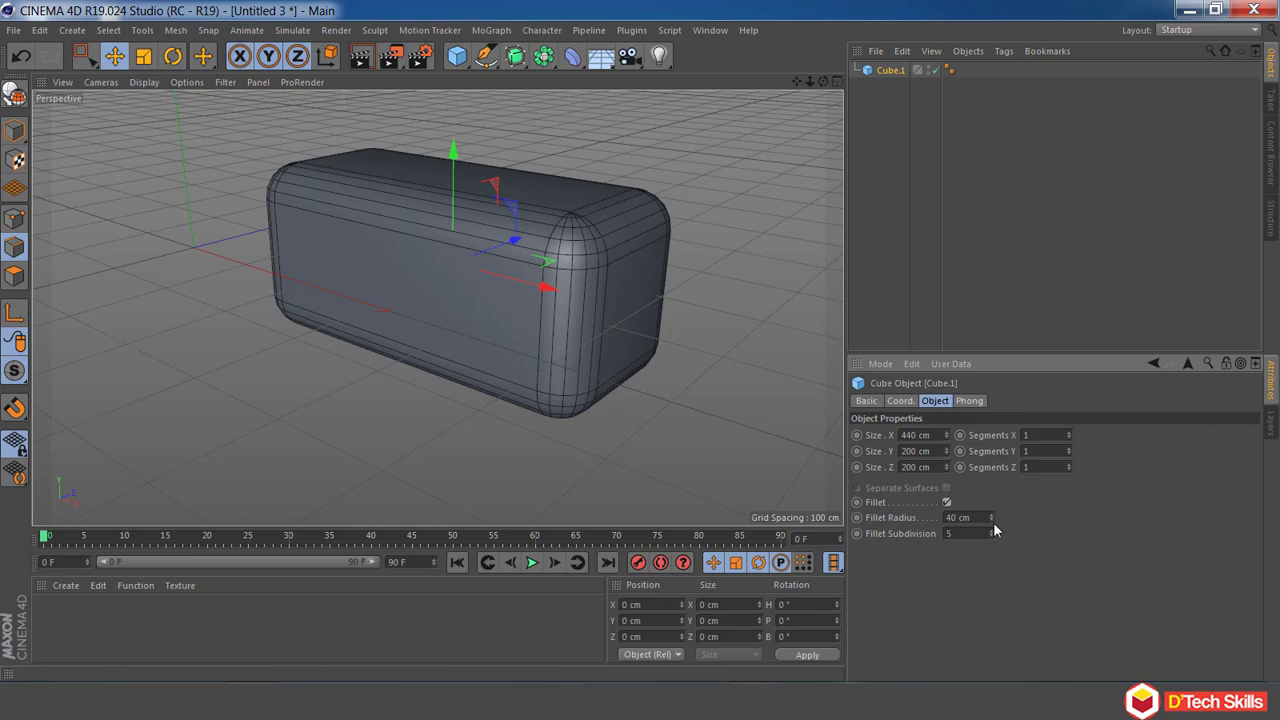
pyautogui.moveTo(994, 522); pyautogui.dragTo(994, 530)
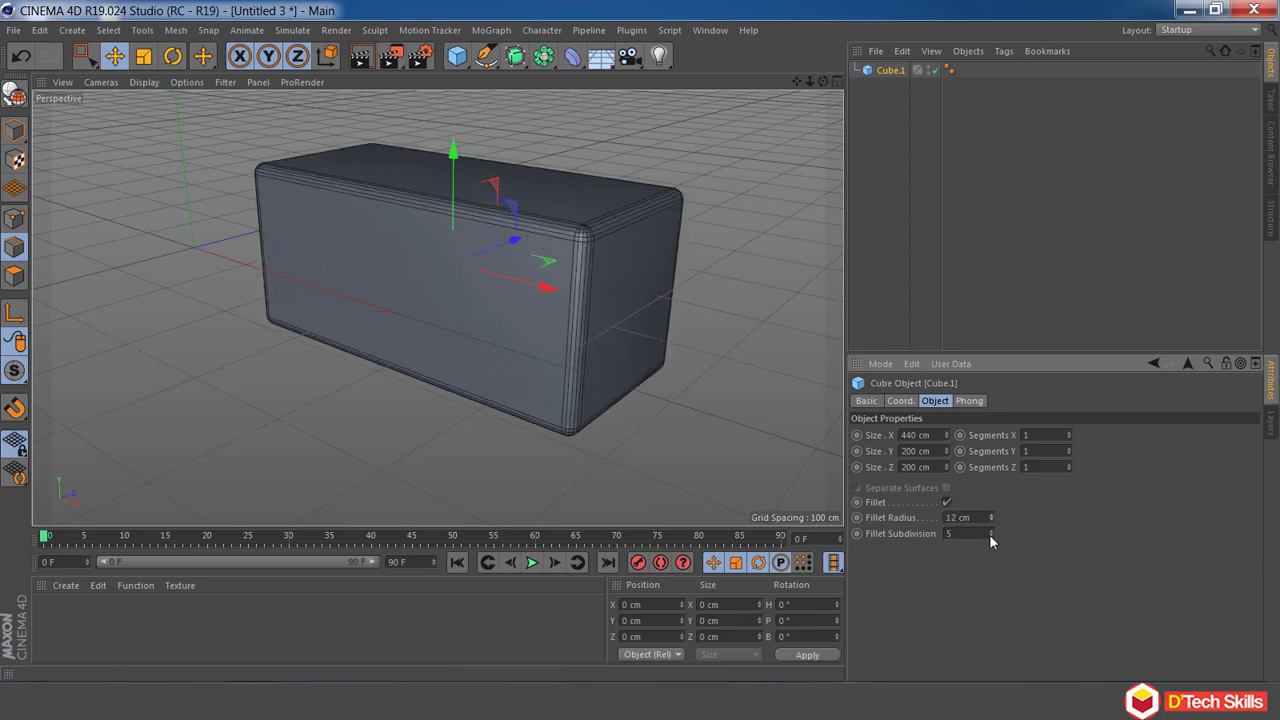
pyautogui.click(992, 537)
pyautogui.click(992, 537)
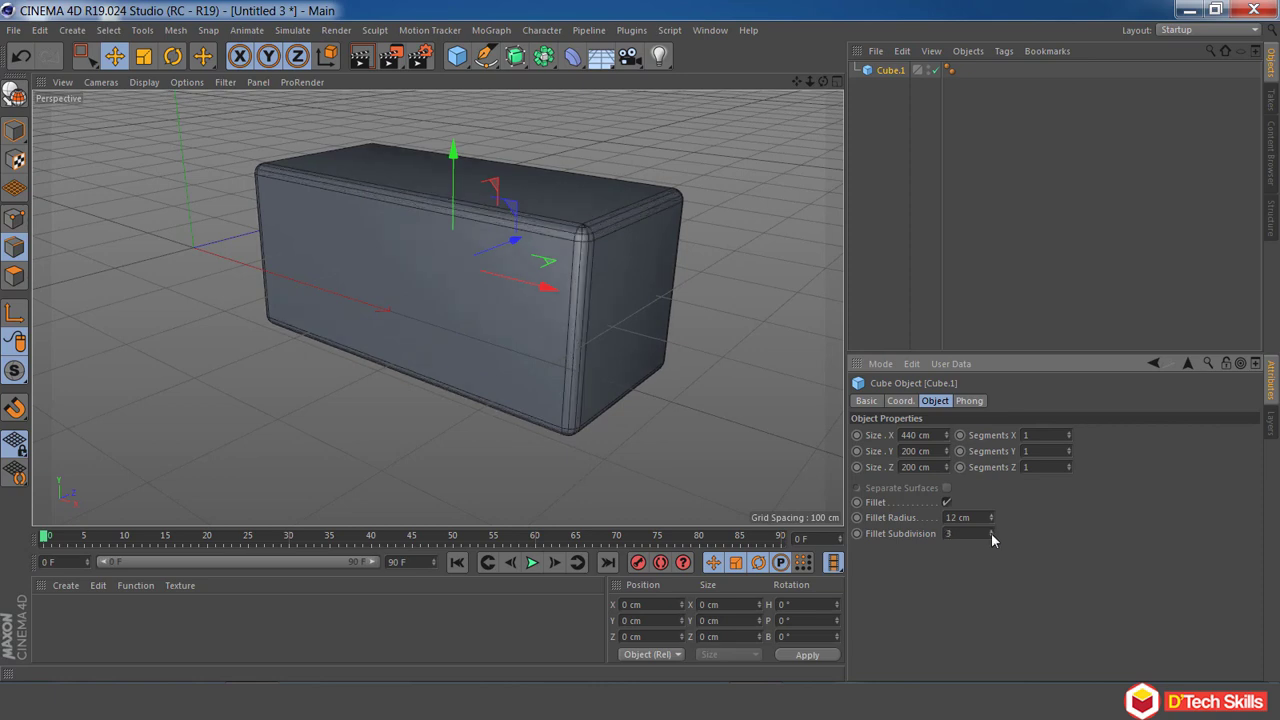
pyautogui.click(992, 537)
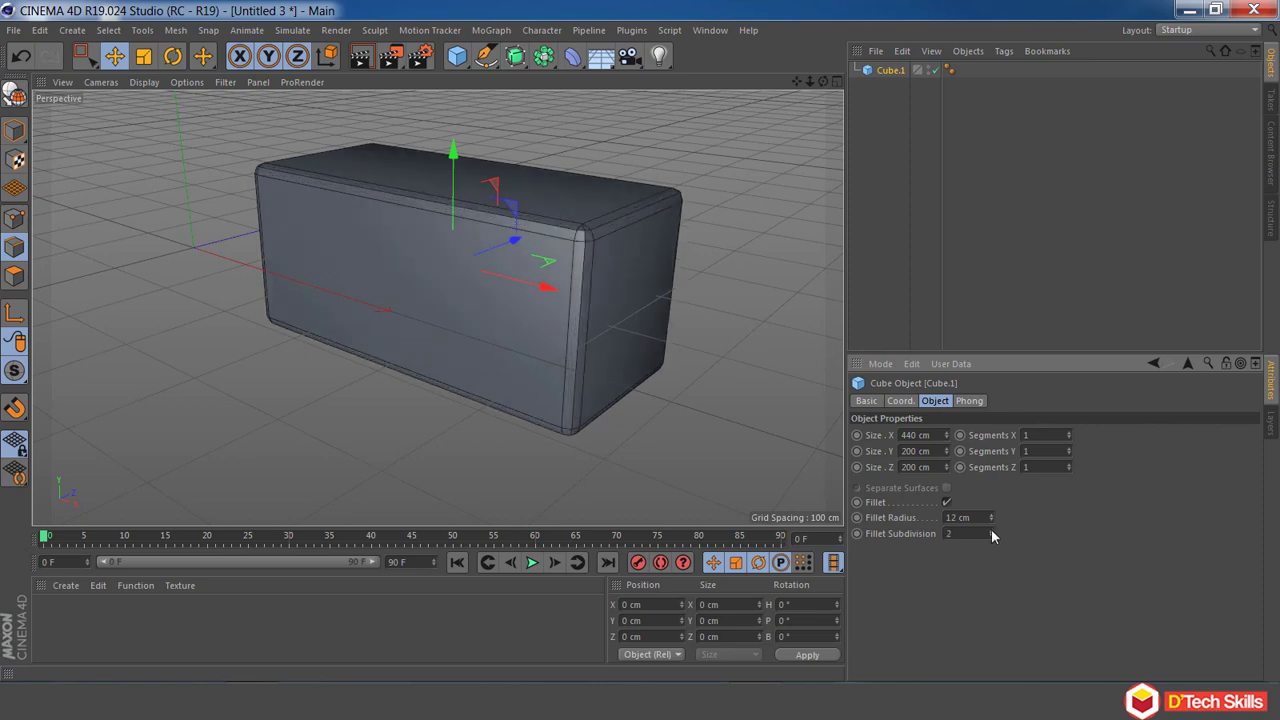
pyautogui.click(992, 532)
pyautogui.click(992, 532)
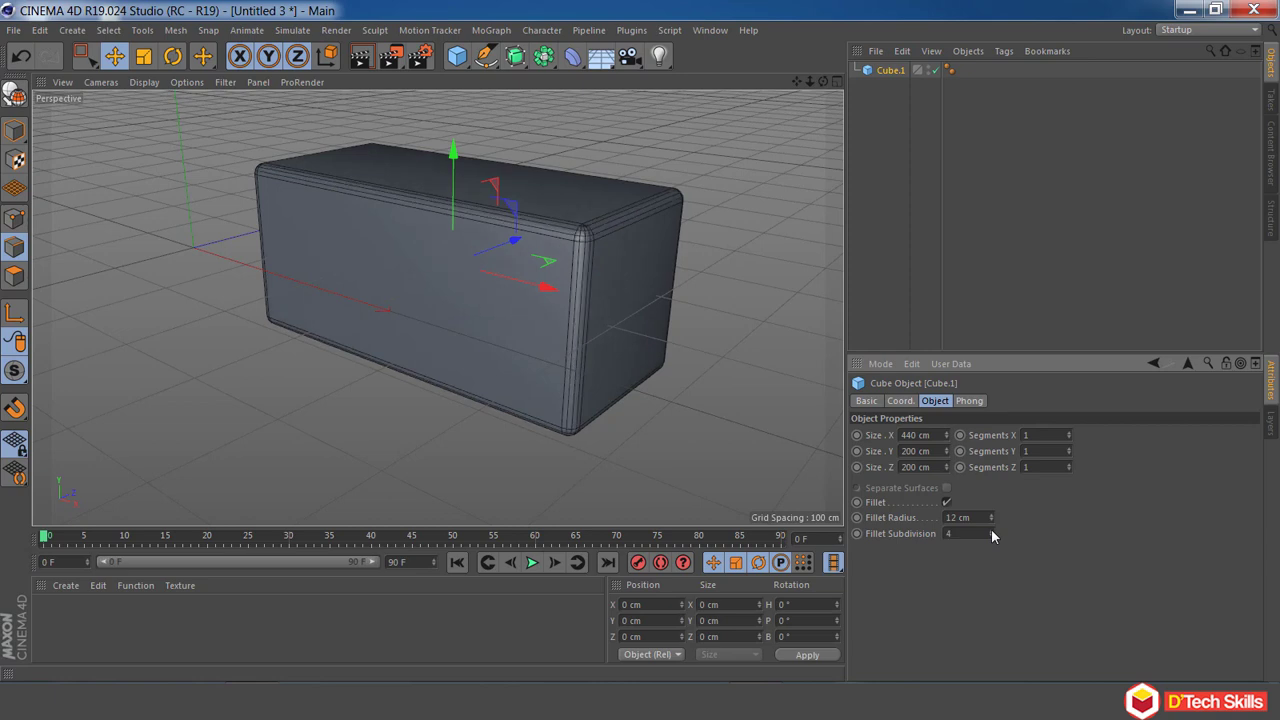
# Step: Render a close view of the filleted box to examine its rounded edges
pyautogui.moveTo(797, 81); pyautogui.dragTo(744, 121)
pyautogui.moveTo(811, 82); pyautogui.dragTo(845, 82)
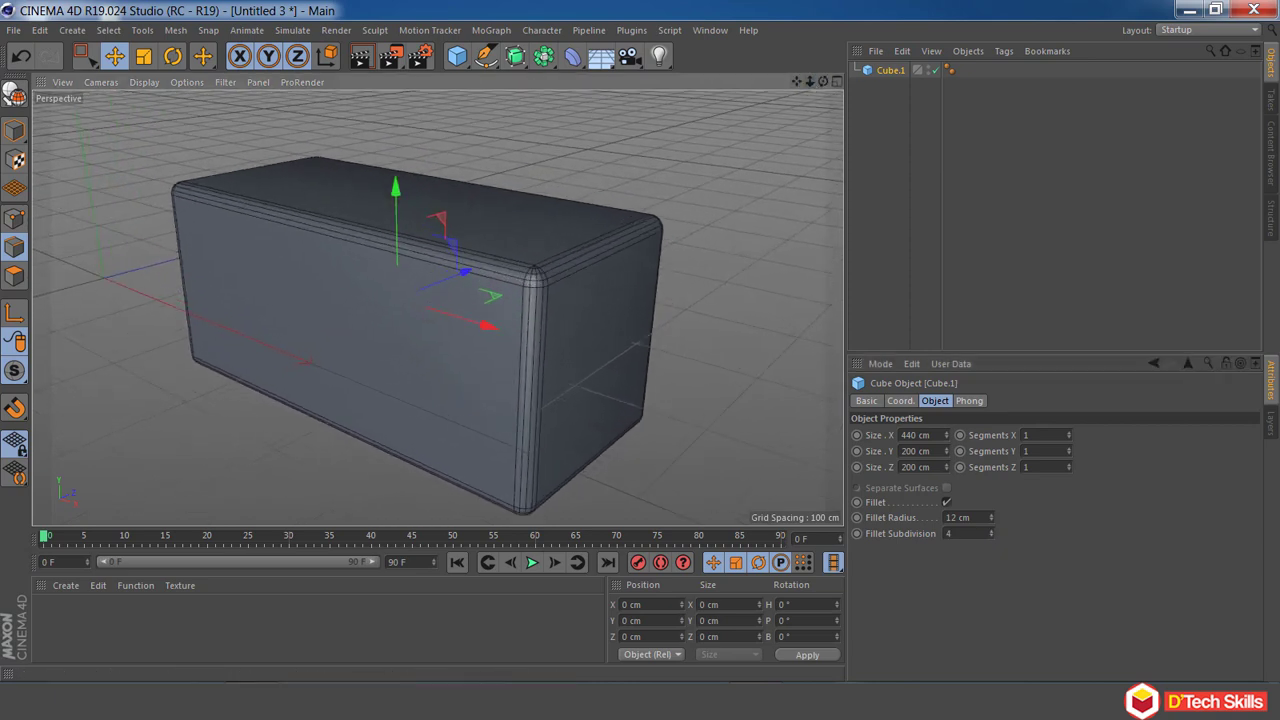
pyautogui.click(360, 58)
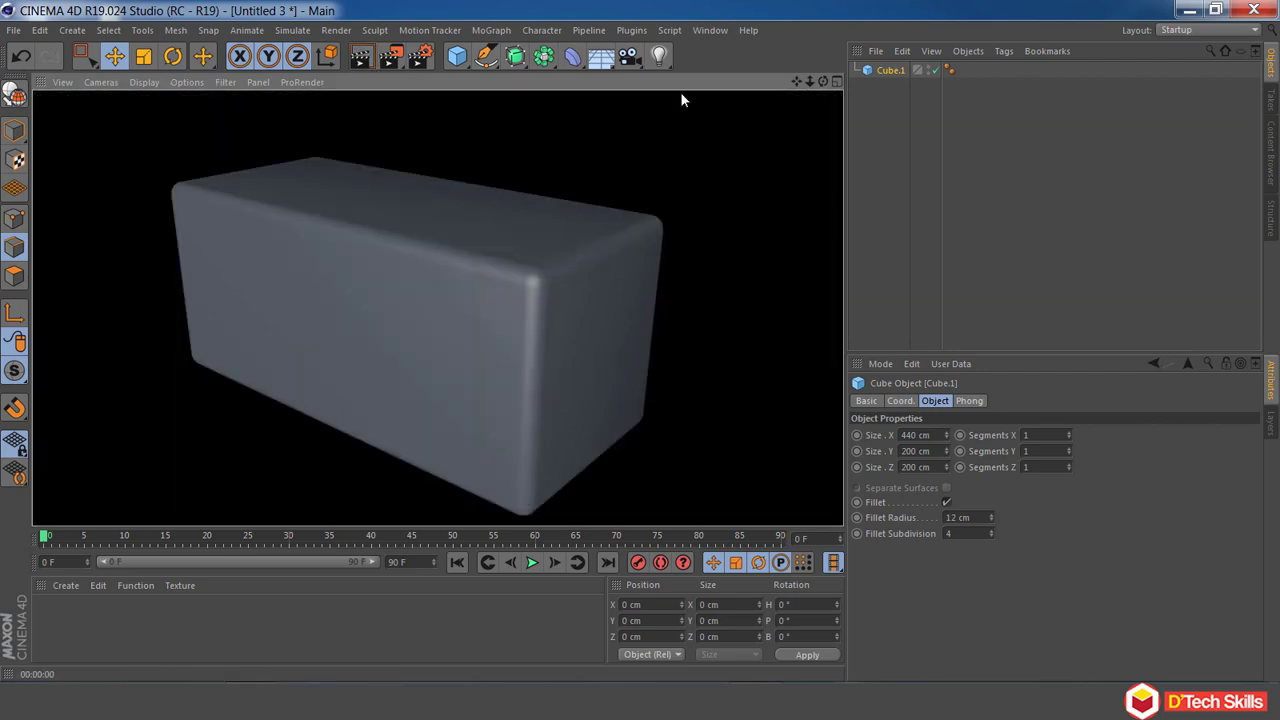
# Step: Add a Cylinder primitive to the scene
pyautogui.moveTo(811, 82); pyautogui.dragTo(792, 36)
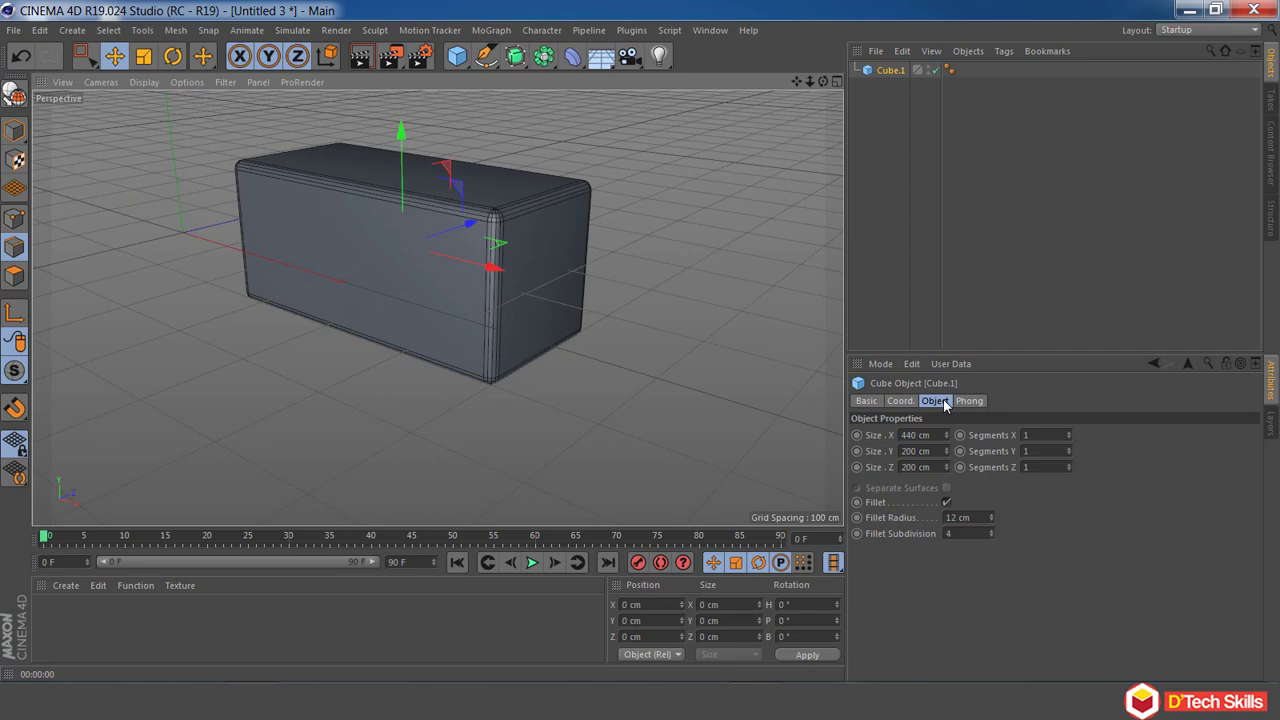
pyautogui.click(462, 60)
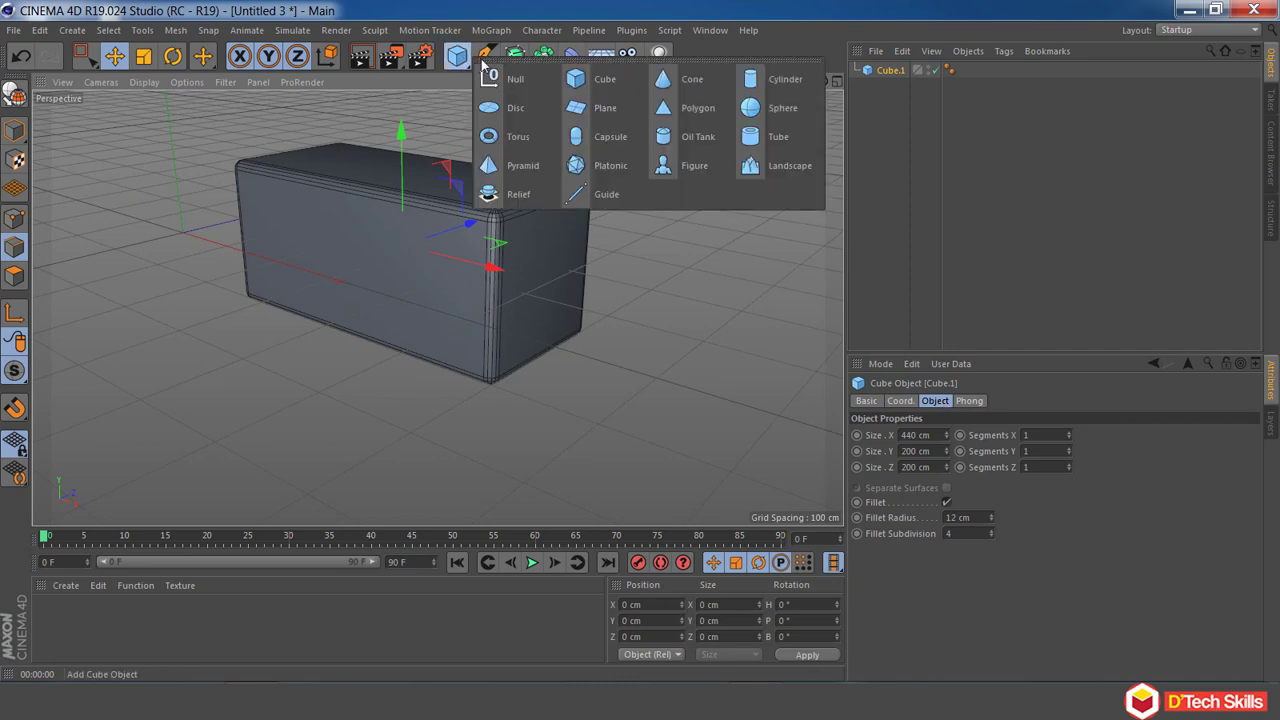
pyautogui.click(785, 80)
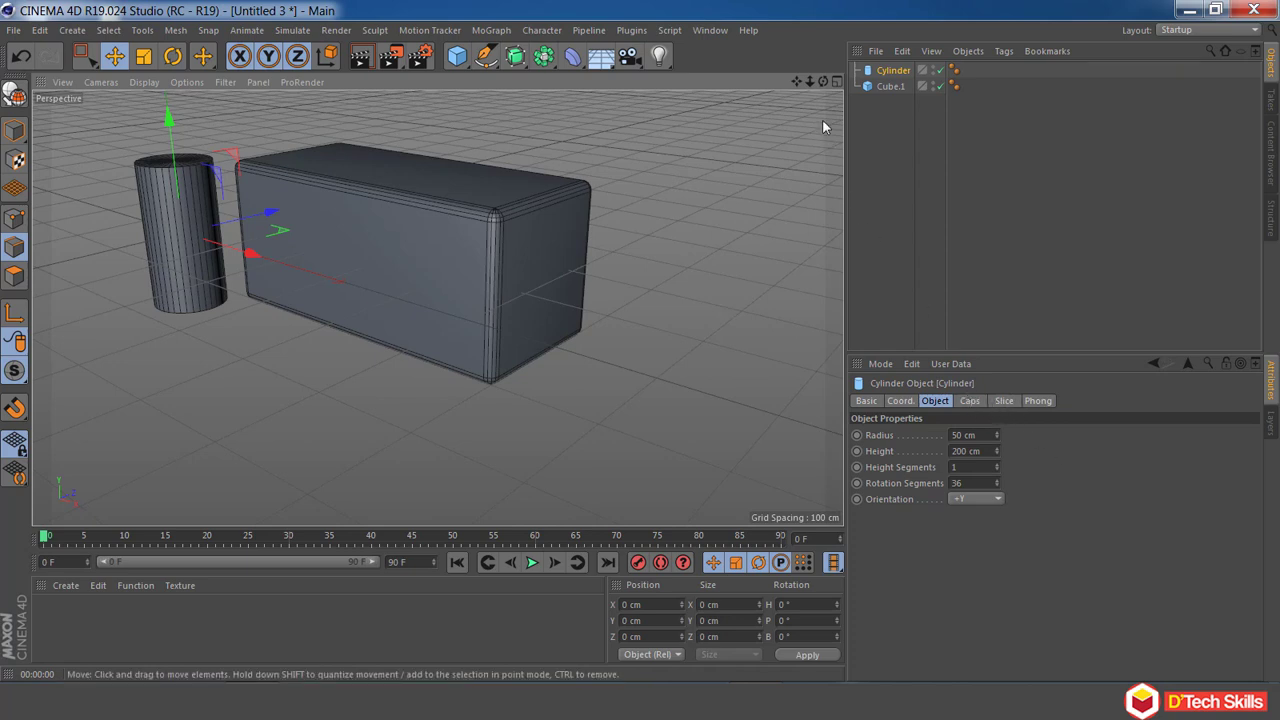
# Step: Delete the filleted box from the scene, keeping only the cylinder
pyautogui.click(889, 87)
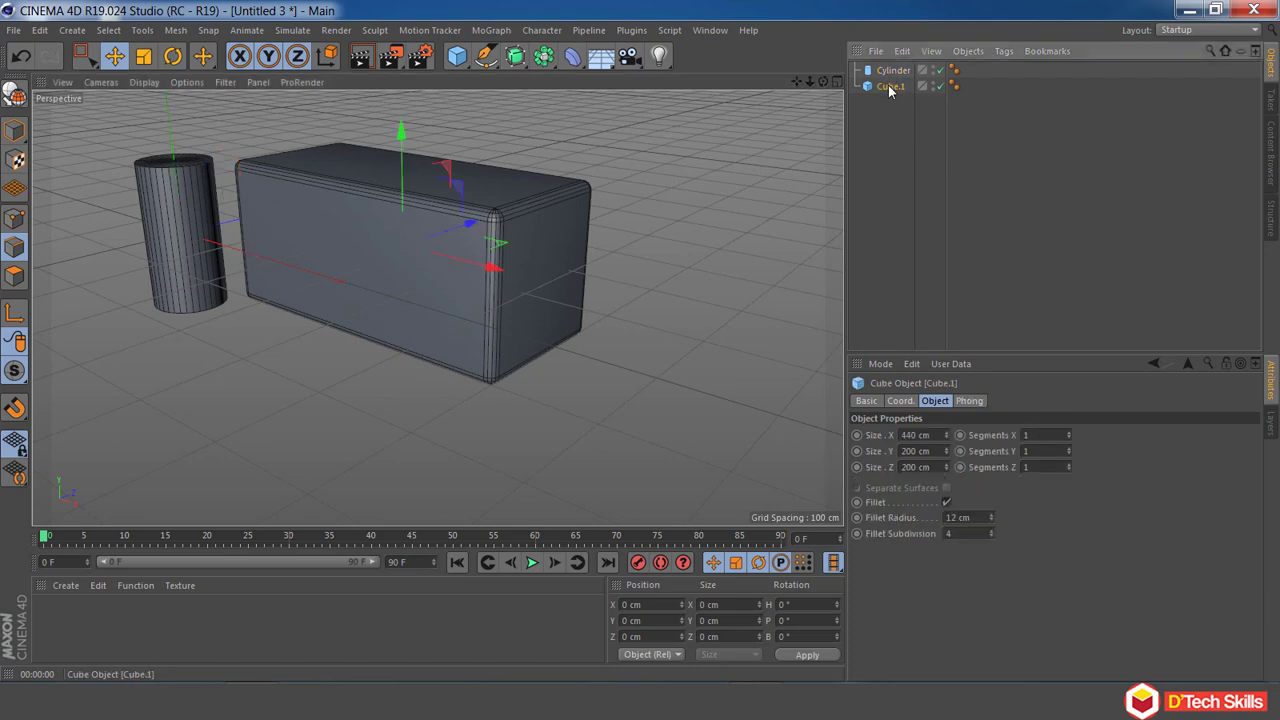
pyautogui.press('Delete')
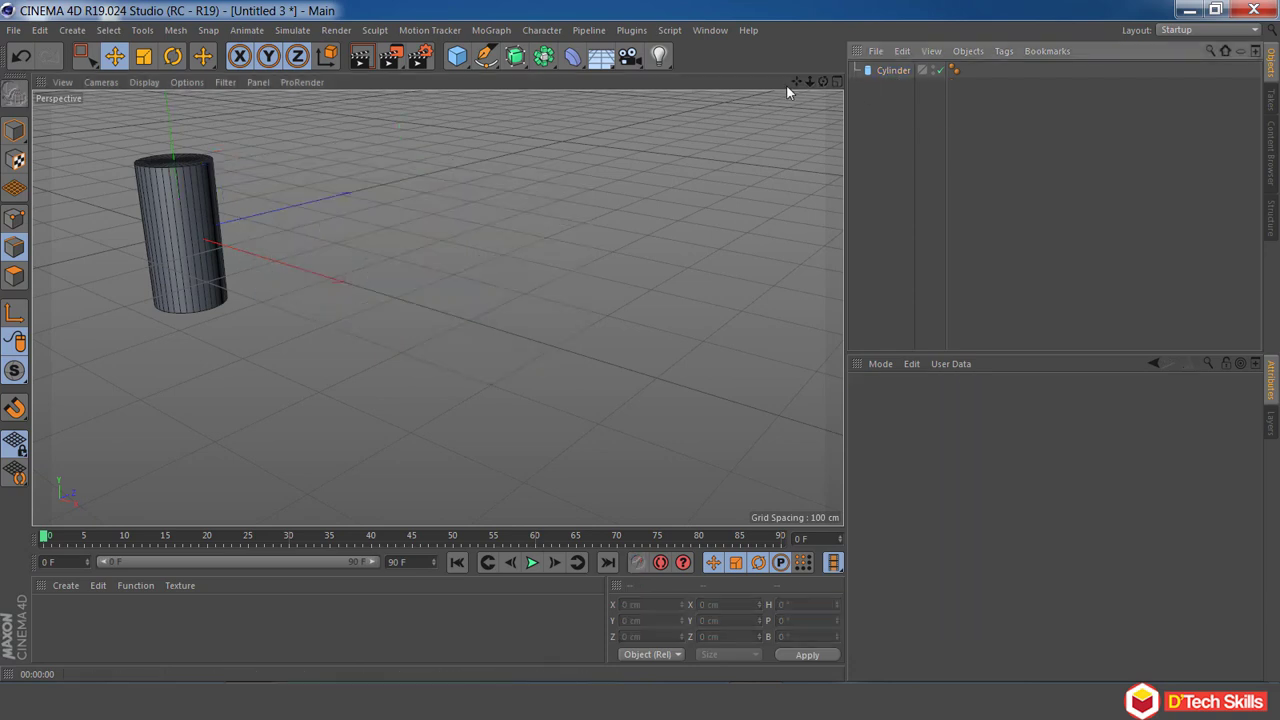
# Step: Select the cylinder and switch its Caps off and back on to compare open and closed ends
pyautogui.click(888, 70)
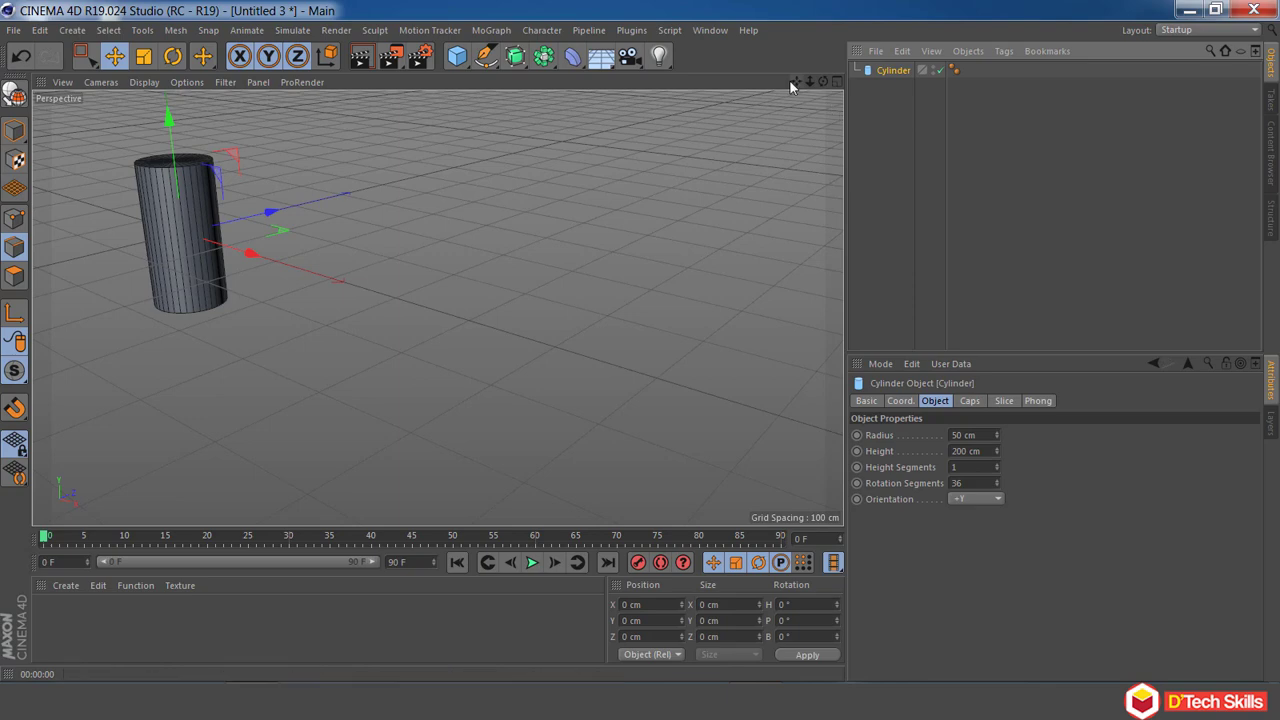
pyautogui.press('o')
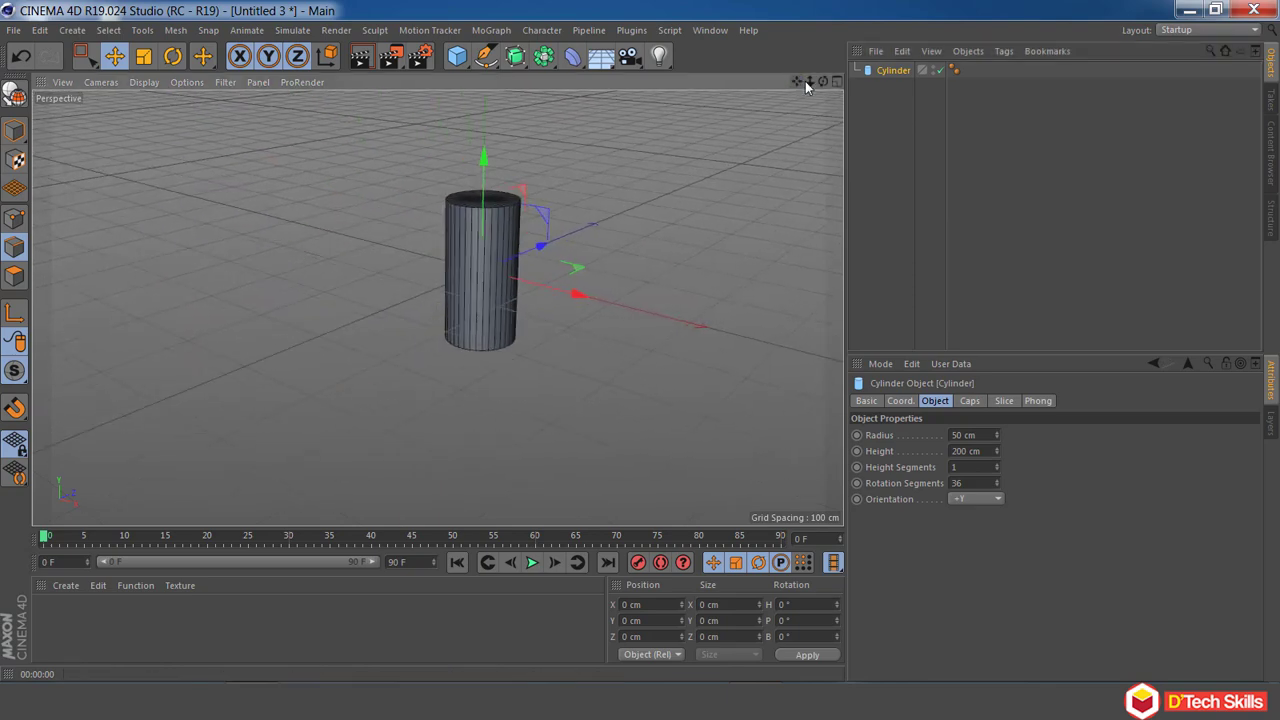
pyautogui.moveTo(805, 81); pyautogui.dragTo(726, 120)
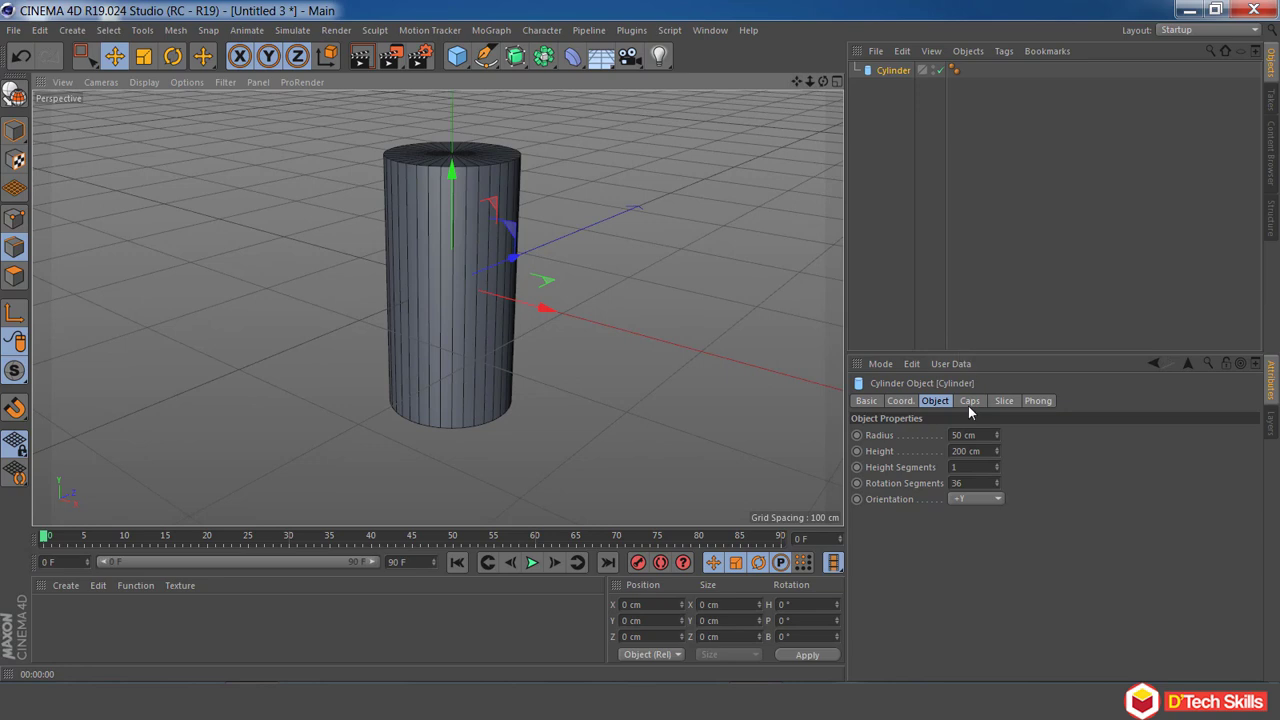
pyautogui.click(970, 401)
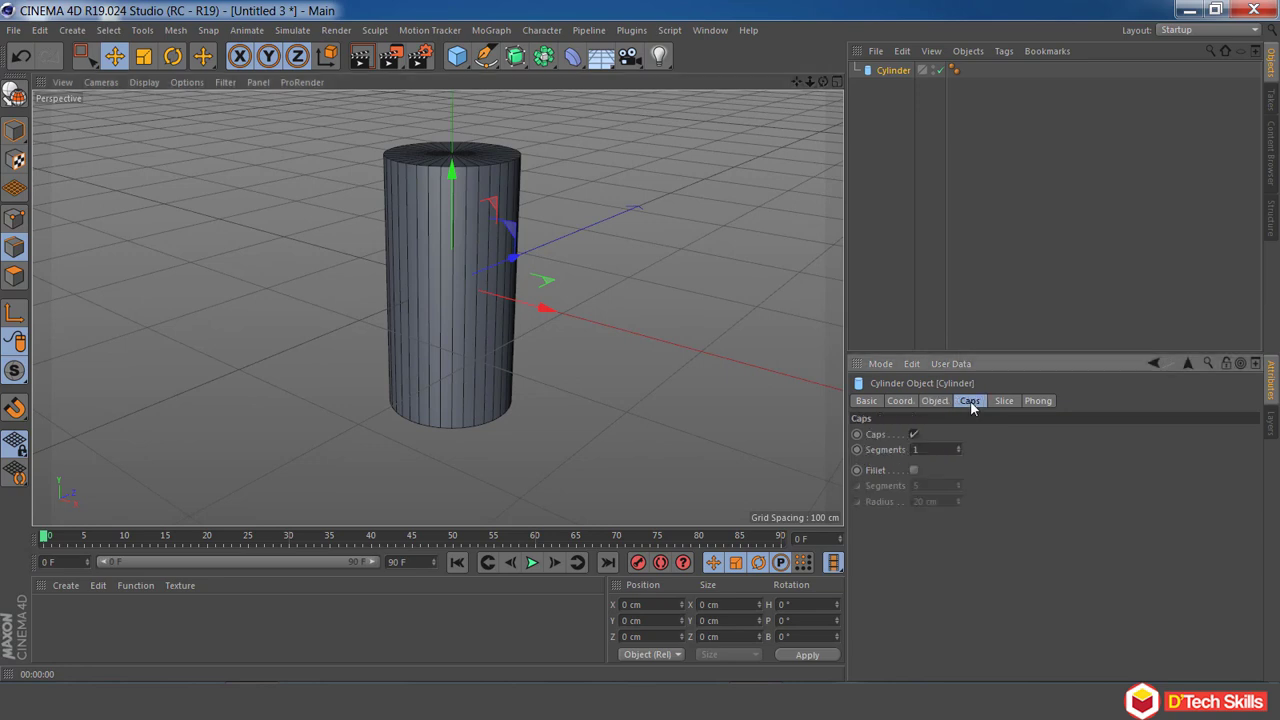
pyautogui.click(913, 435)
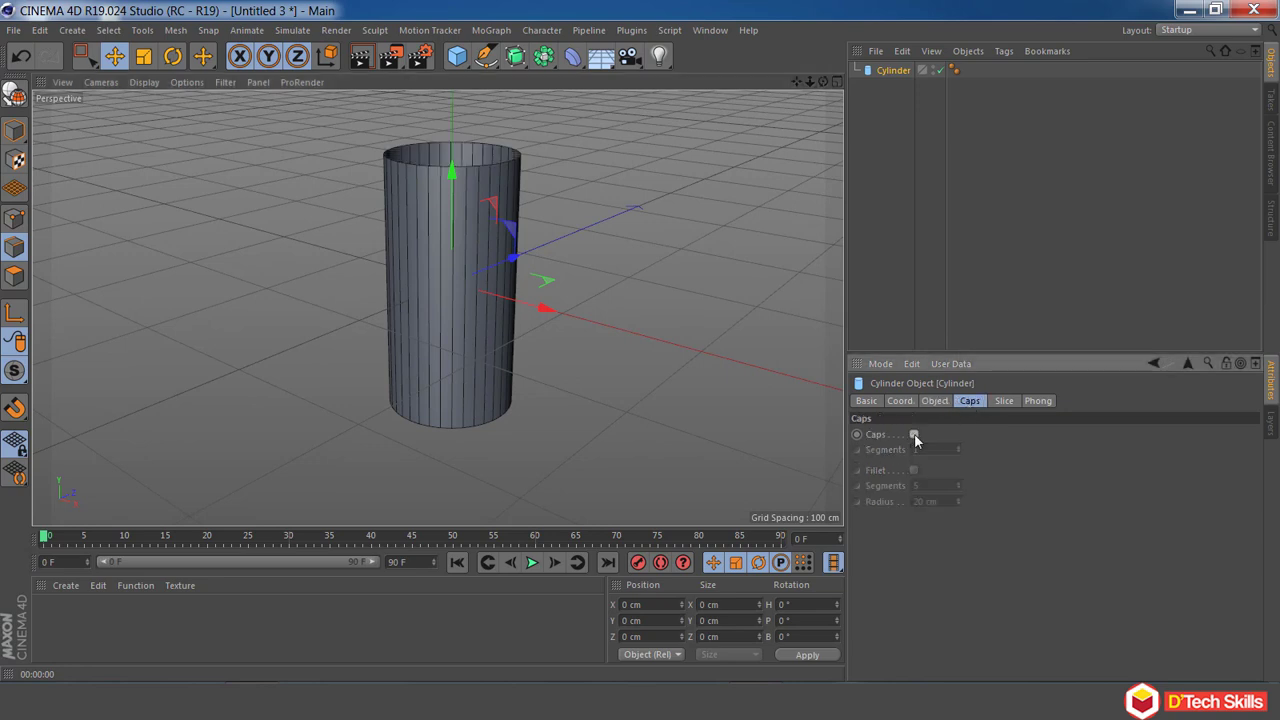
pyautogui.click(913, 435)
# Step: Switch Slice on and off twice for the cylinder with the 0° to 180° range, leaving it whole
pyautogui.click(1002, 402)
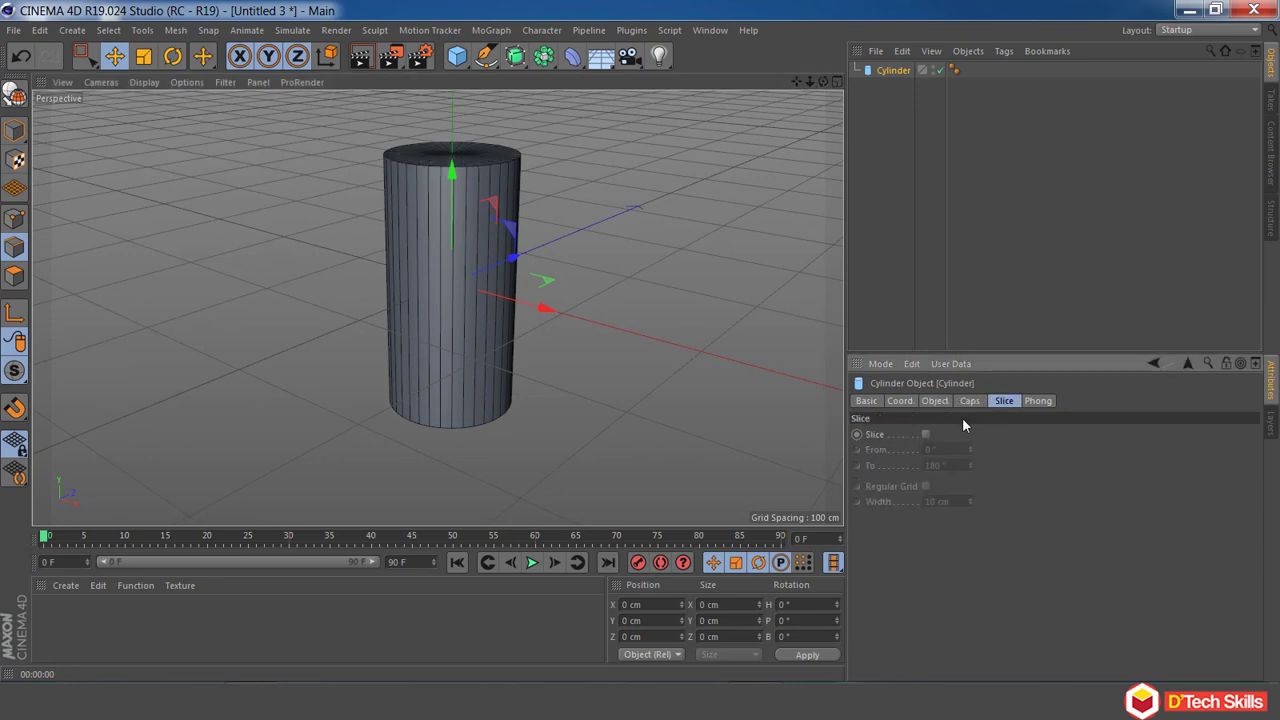
pyautogui.click(926, 435)
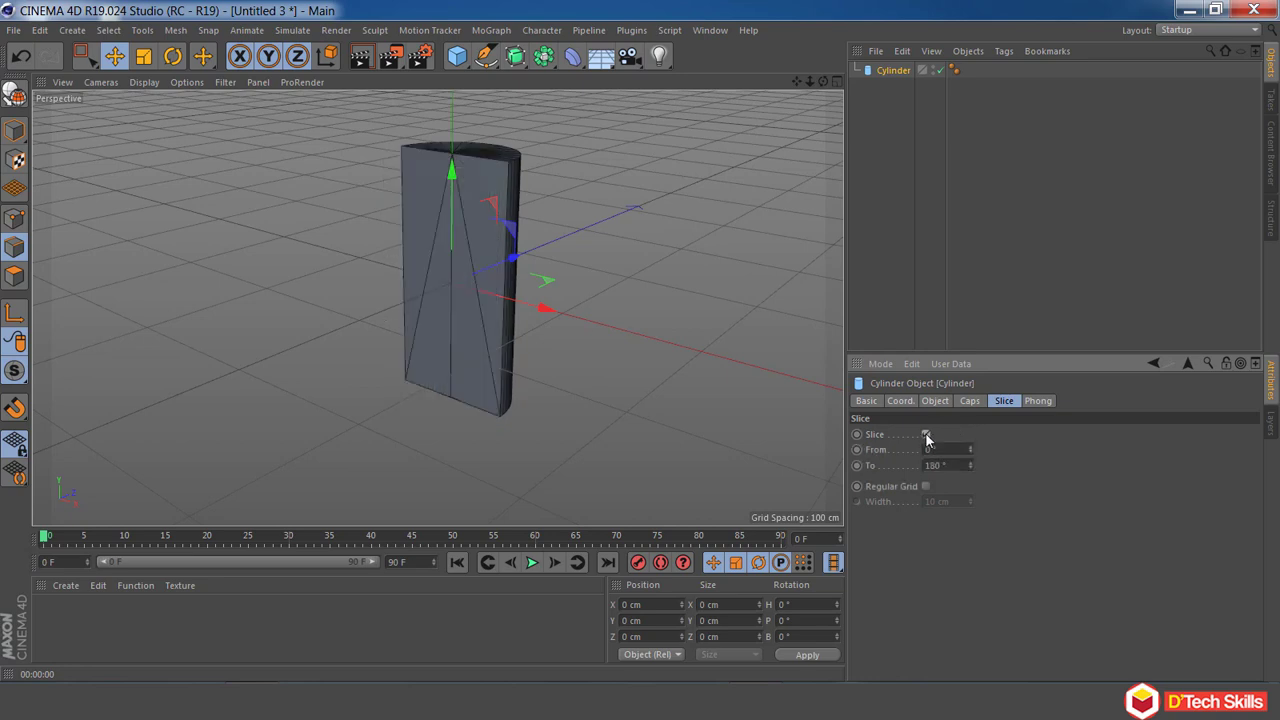
pyautogui.moveTo(813, 85); pyautogui.dragTo(808, 86)
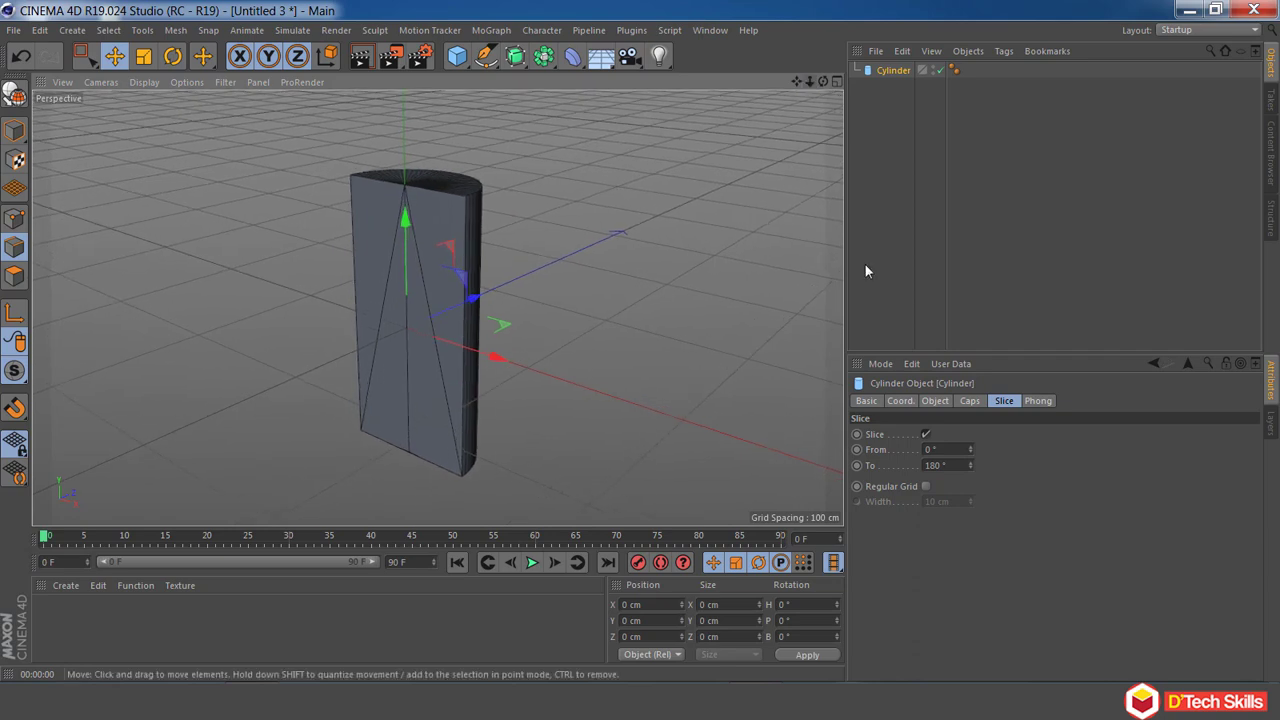
pyautogui.click(925, 434)
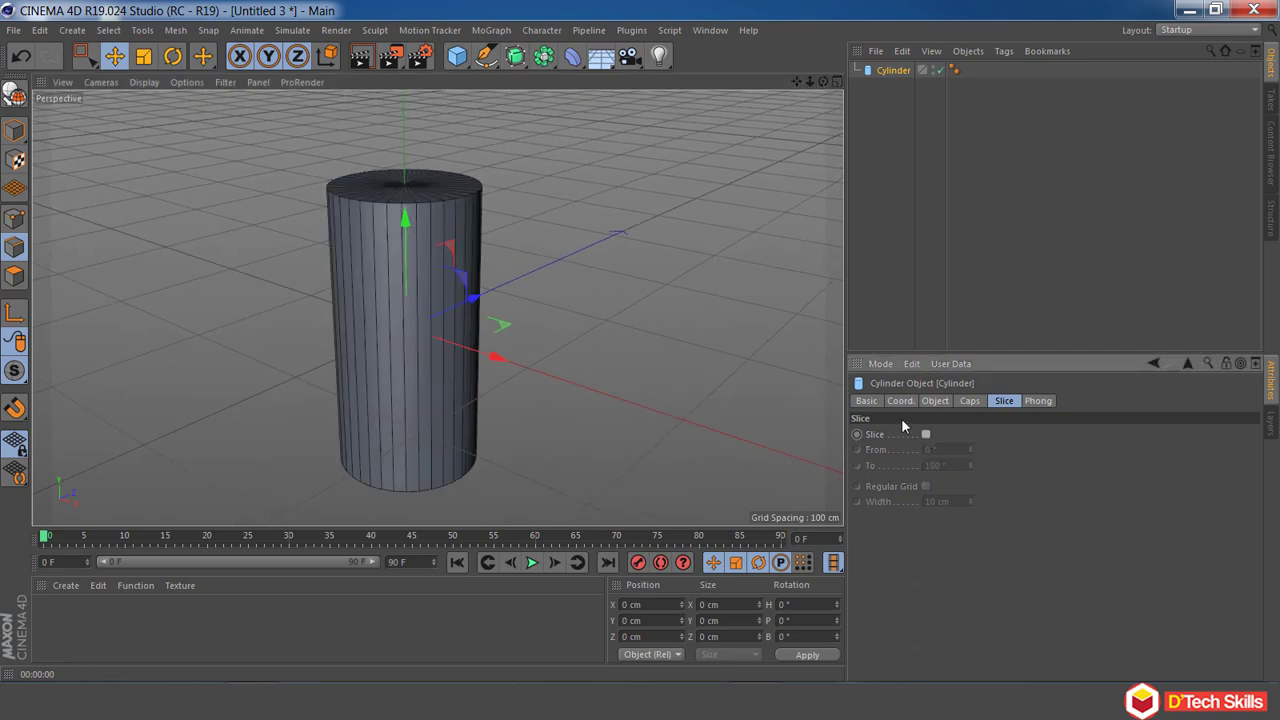
pyautogui.click(927, 435)
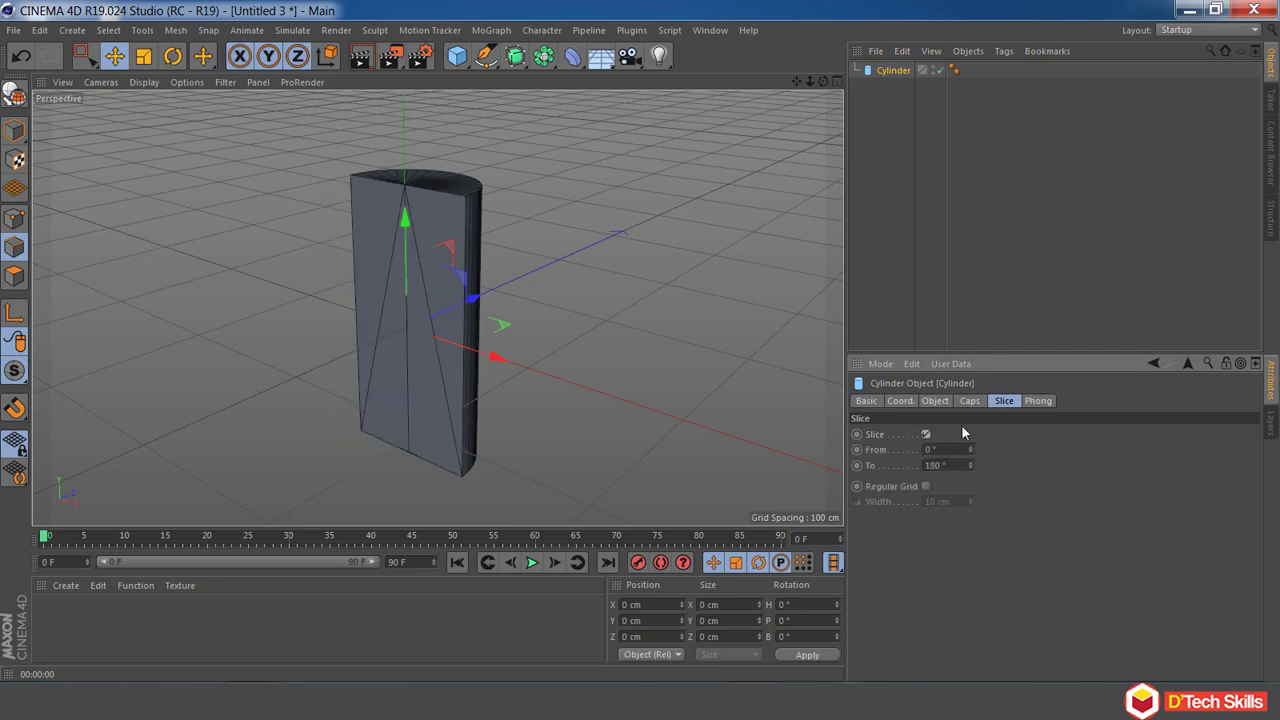
pyautogui.click(927, 435)
# Step: Set the cylinder's cap segments to 3 and its height segments to 6
pyautogui.click(967, 401)
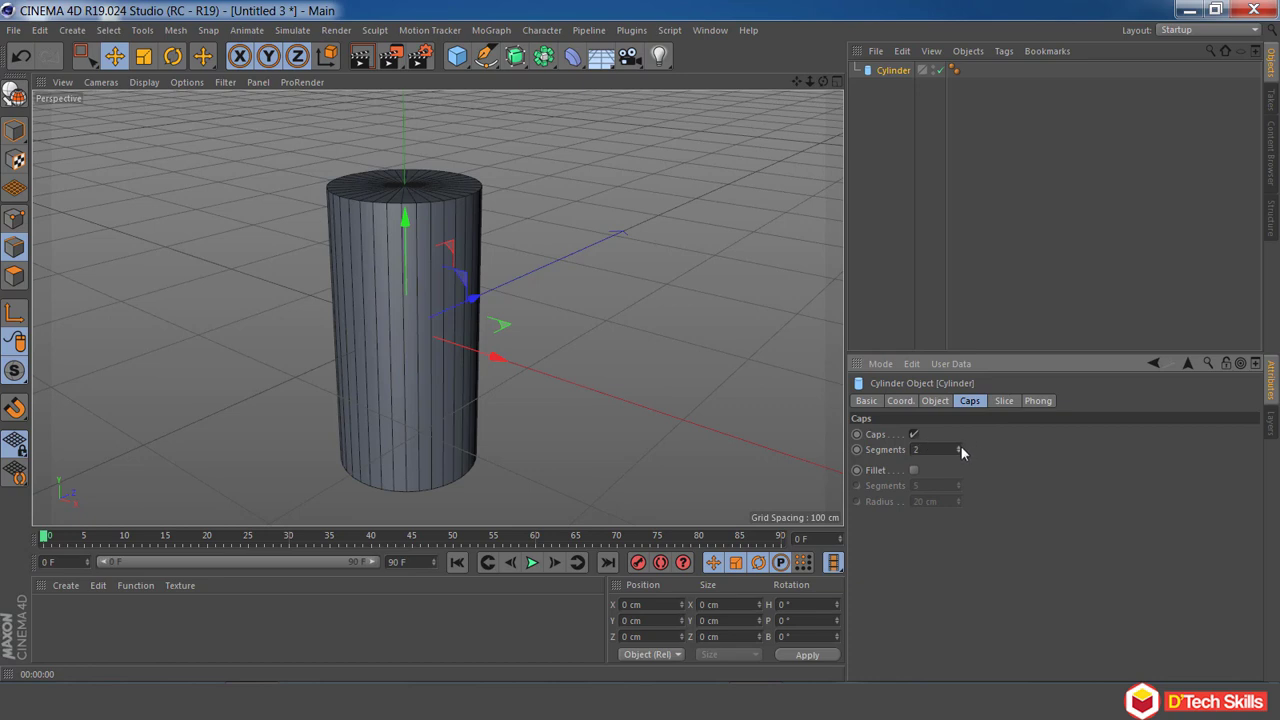
pyautogui.click(934, 401)
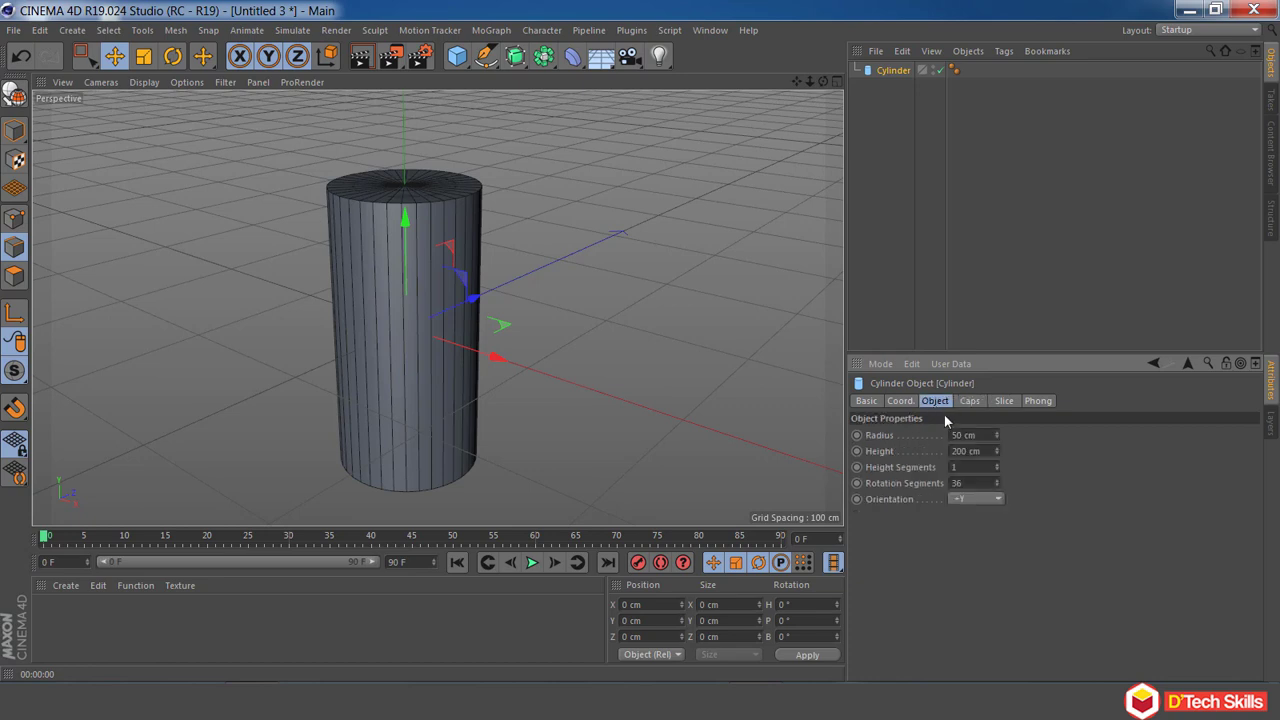
pyautogui.click(996, 464)
pyautogui.click(996, 464)
pyautogui.click(996, 464)
pyautogui.click(996, 464)
pyautogui.click(996, 464)
# Step: Enable Fillet on the cylinder's caps with 5 segments and a 20 cm radius, toggling Caps off and on once
pyautogui.click(969, 401)
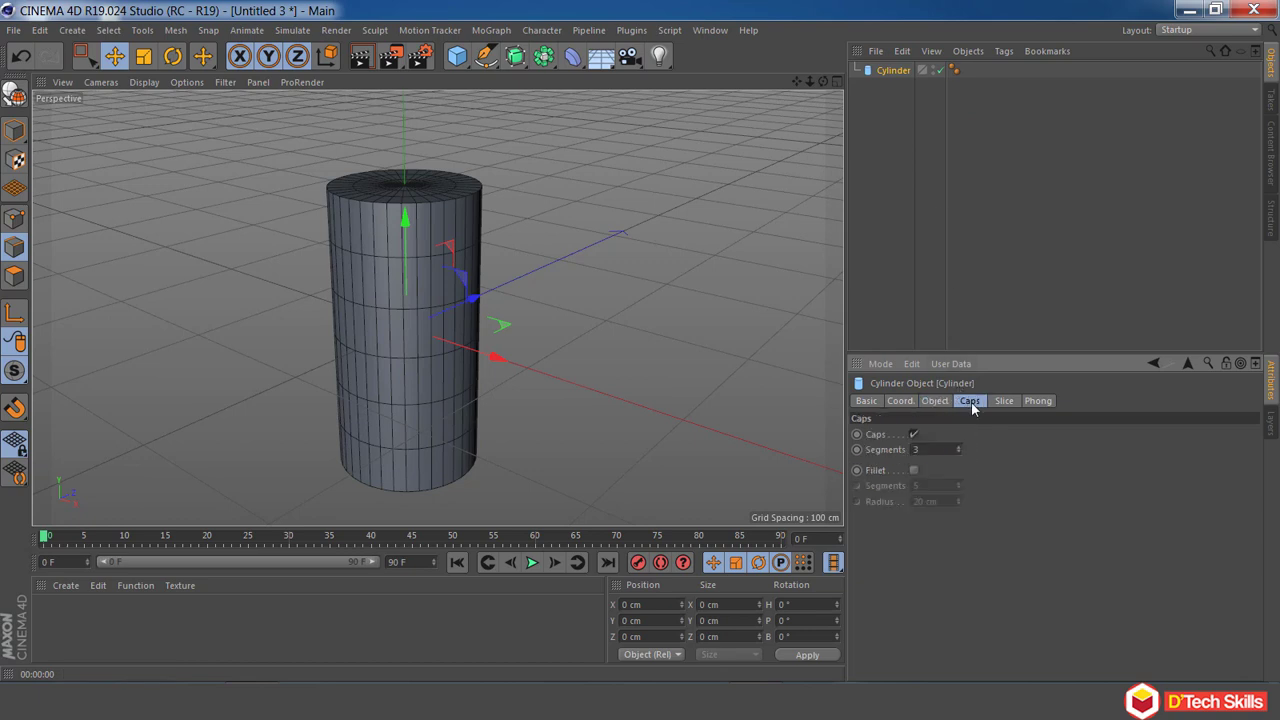
pyautogui.click(913, 470)
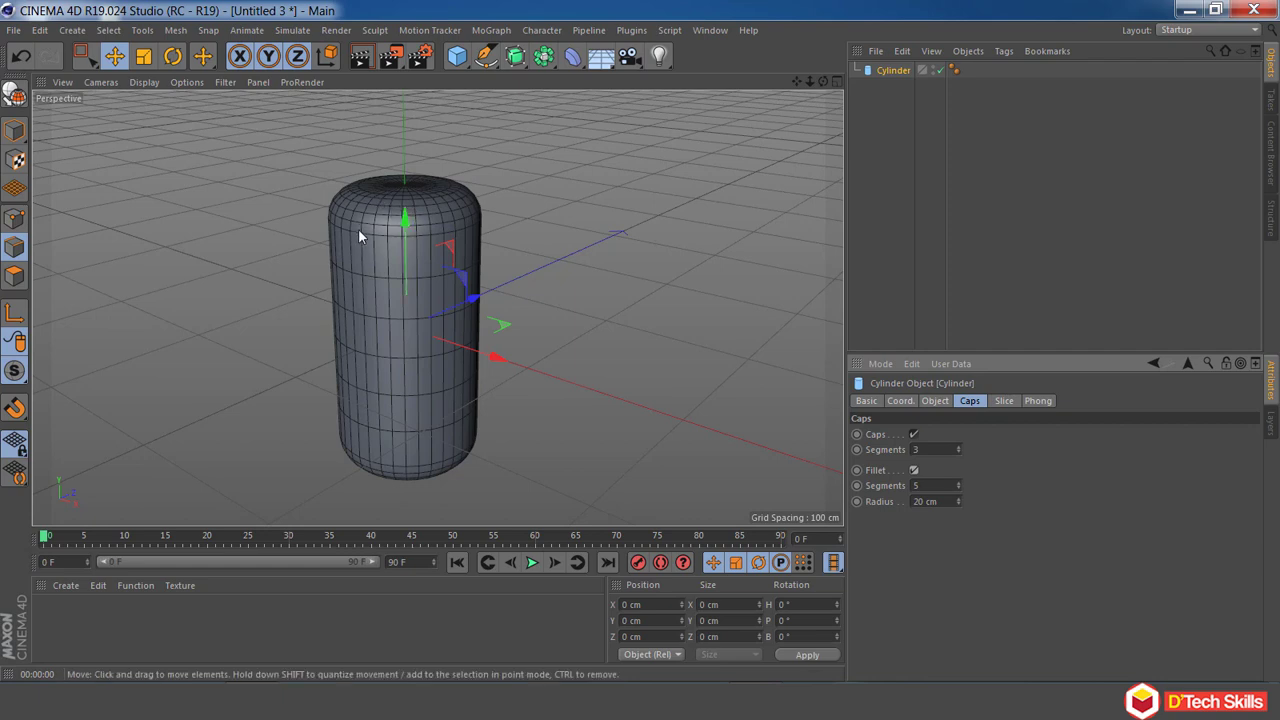
pyautogui.click(913, 434)
pyautogui.click(913, 434)
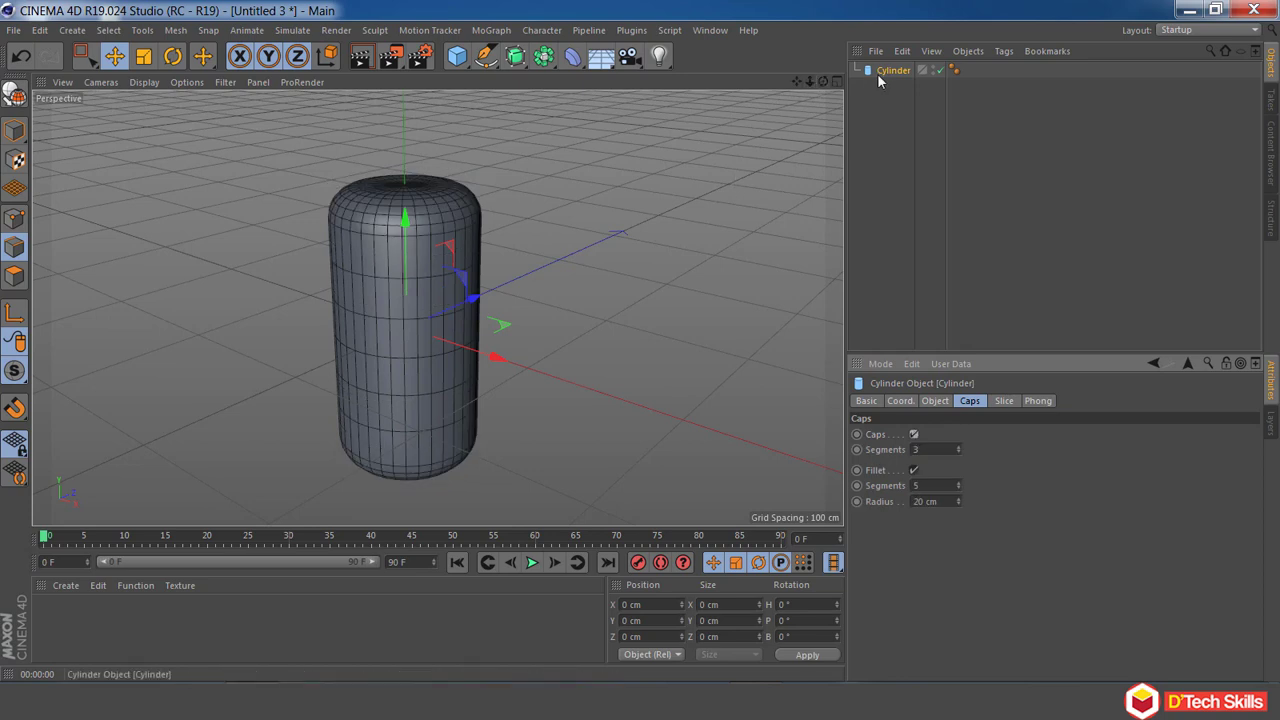
# Step: Delete the cylinder and show the available primitive objects
pyautogui.press('Delete')
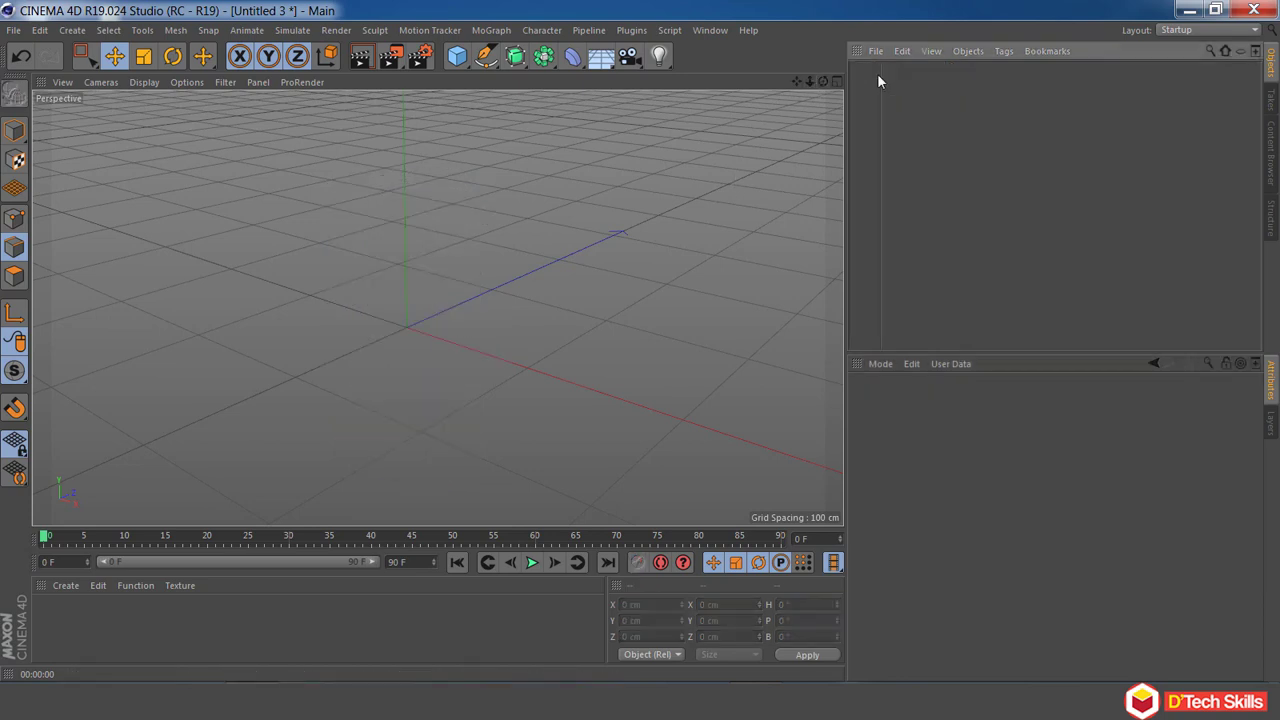
pyautogui.click(463, 62)
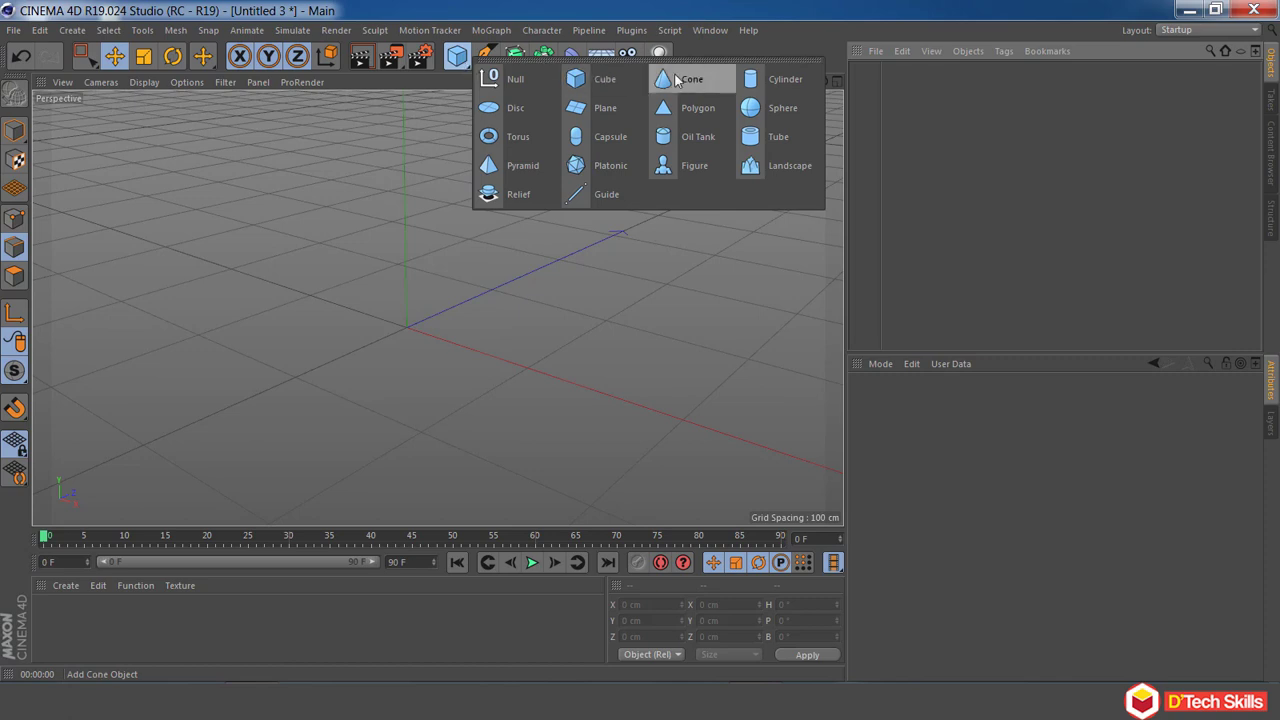